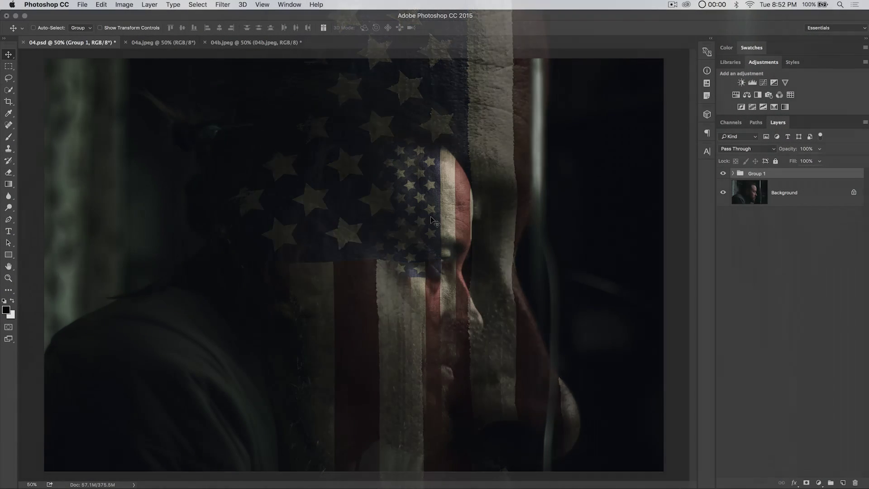
Toggle the flag group's visibility, then switch to the 04a.jpeg portrait document.
{"action": "left_click", "coordinate": [723, 173]}
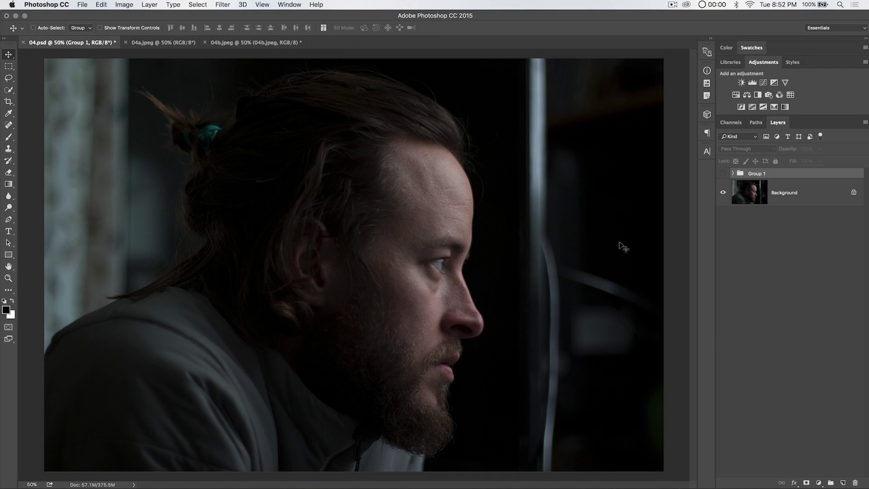
{"action": "left_click", "coordinate": [723, 174]}
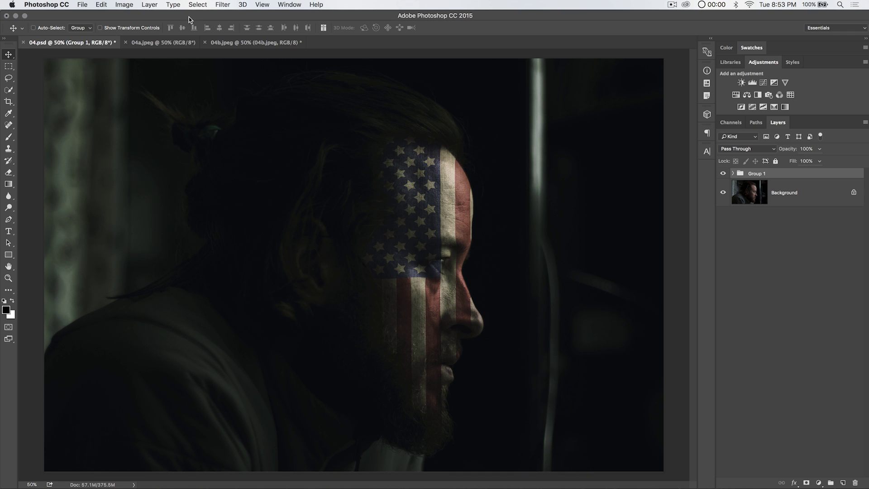
{"action": "left_click", "coordinate": [193, 42]}
{"action": "left_click", "coordinate": [237, 43]}
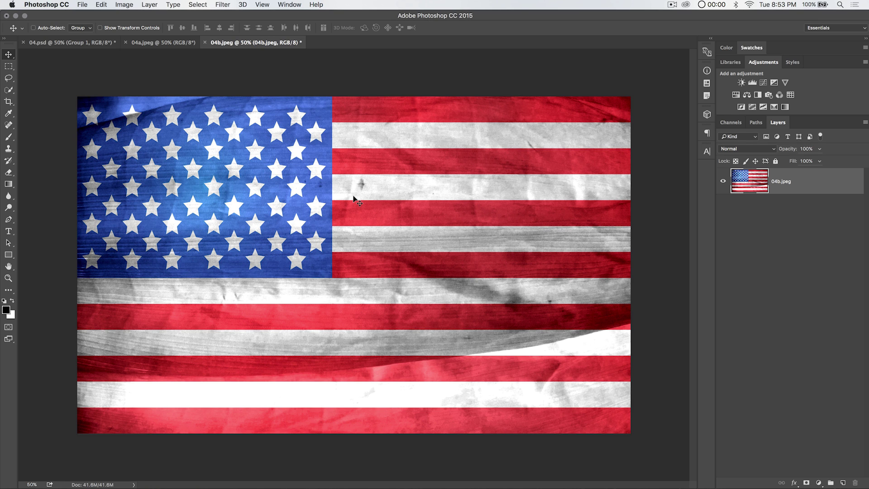
{"action": "left_click", "coordinate": [190, 43]}
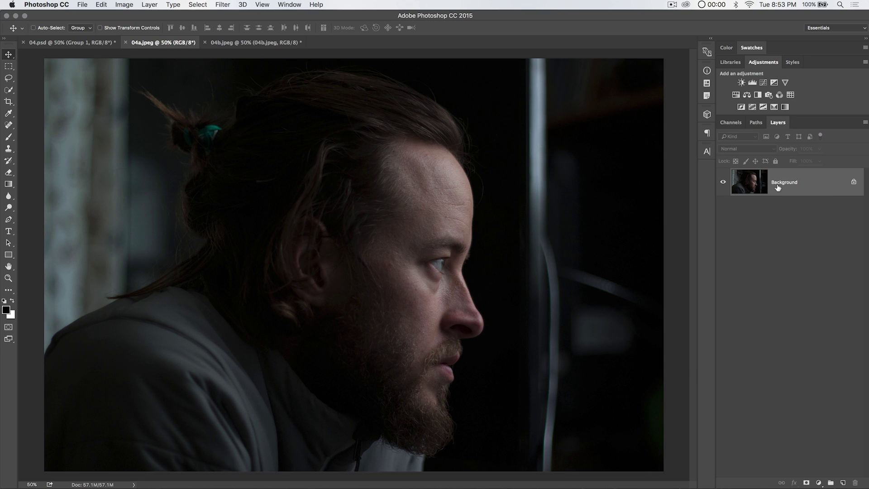
{"action": "left_click", "coordinate": [124, 5]}
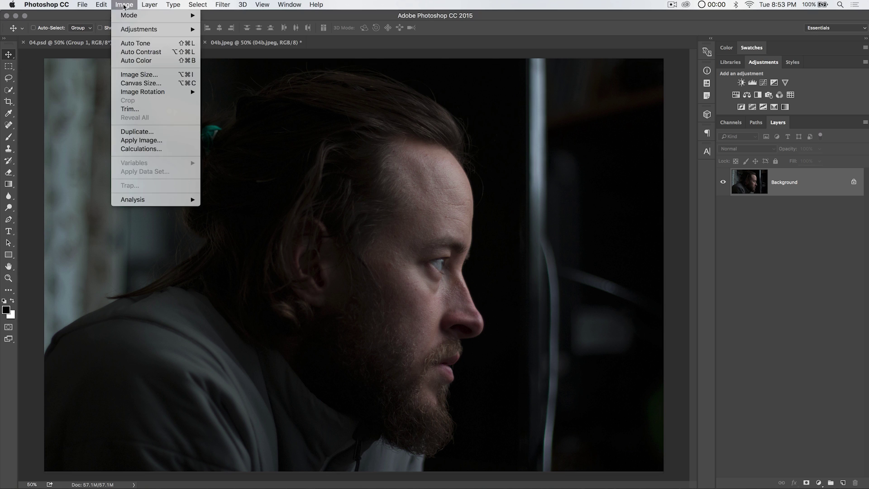
In Calculations, set both sources to the Background layer's Red channel.
{"action": "left_click", "coordinate": [149, 149]}
{"action": "left_click_drag", "start_coordinate": [534, 173], "coordinate": [134, 125]}
{"action": "left_click", "coordinate": [166, 151]}
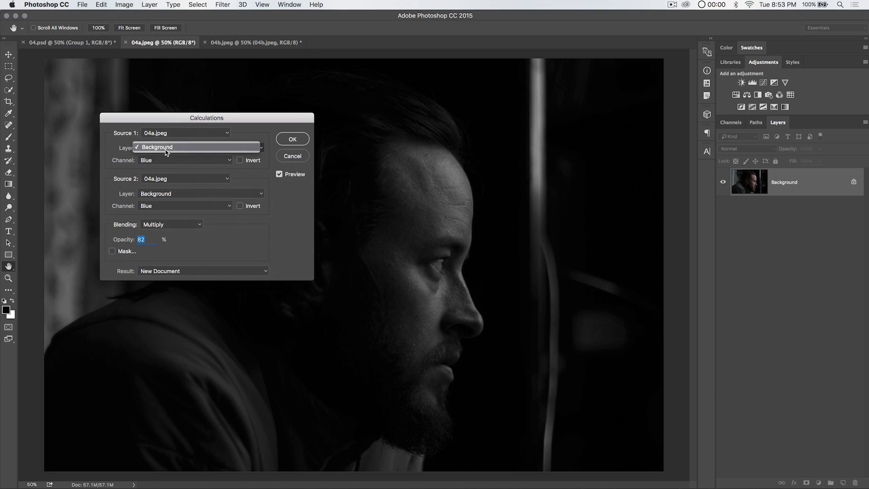
{"action": "left_click", "coordinate": [165, 153]}
{"action": "left_click", "coordinate": [164, 192]}
{"action": "left_click", "coordinate": [164, 192]}
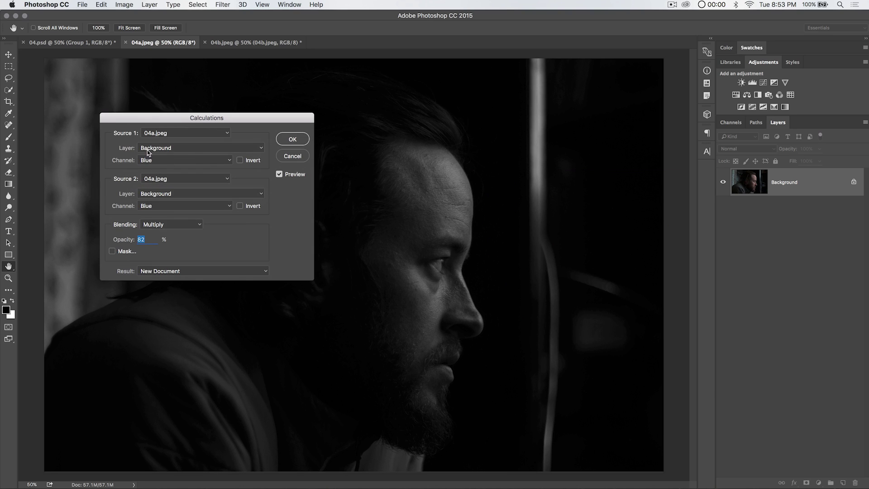
{"action": "left_click", "coordinate": [178, 161]}
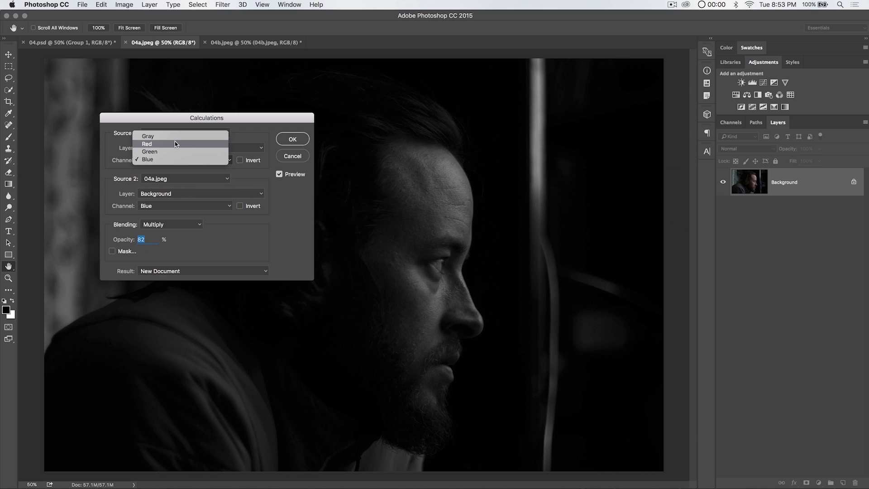
{"action": "left_click", "coordinate": [175, 144]}
{"action": "left_click", "coordinate": [158, 206]}
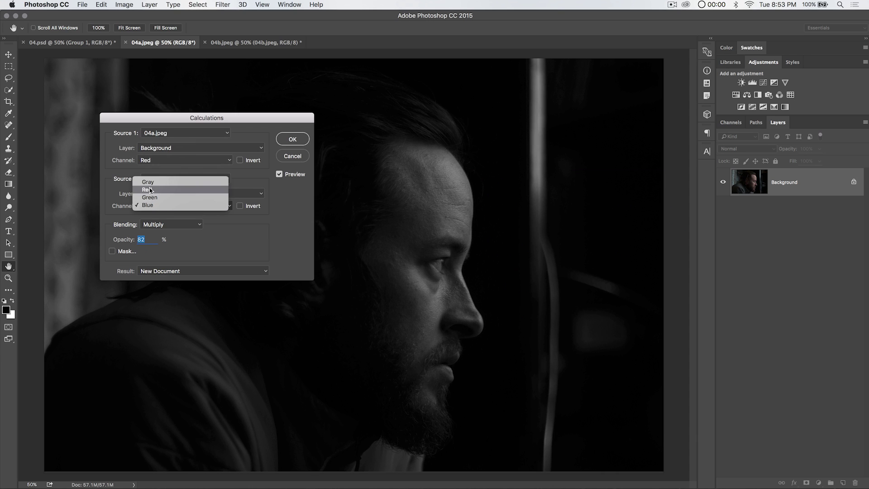
{"action": "left_click", "coordinate": [157, 190]}
Blend with Add at 100% opacity, offset -65, output to a New Channel.
{"action": "left_click_drag", "start_coordinate": [116, 240], "coordinate": [187, 234]}
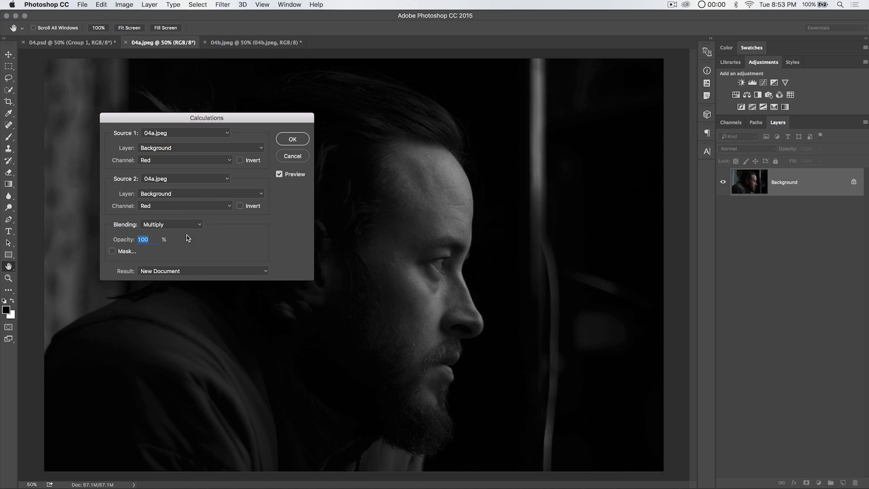
{"action": "left_click", "coordinate": [172, 224]}
{"action": "left_click", "coordinate": [159, 362]}
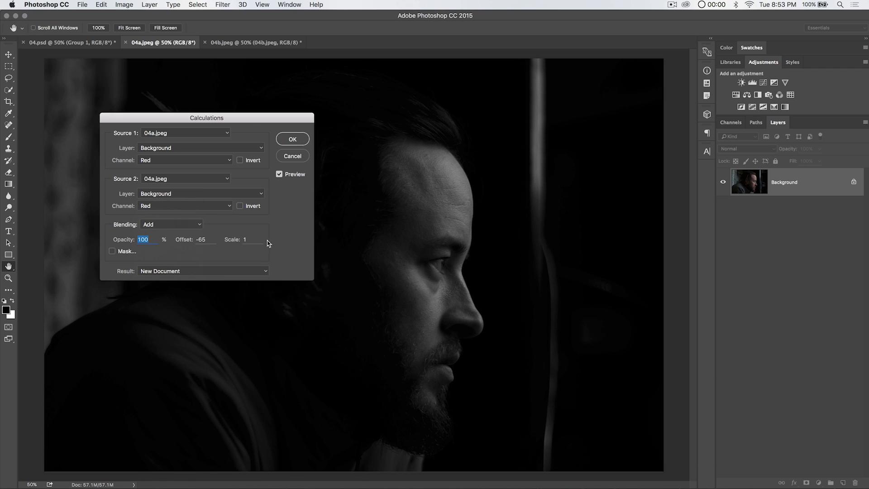
{"action": "left_click_drag", "start_coordinate": [253, 118], "coordinate": [735, 144]}
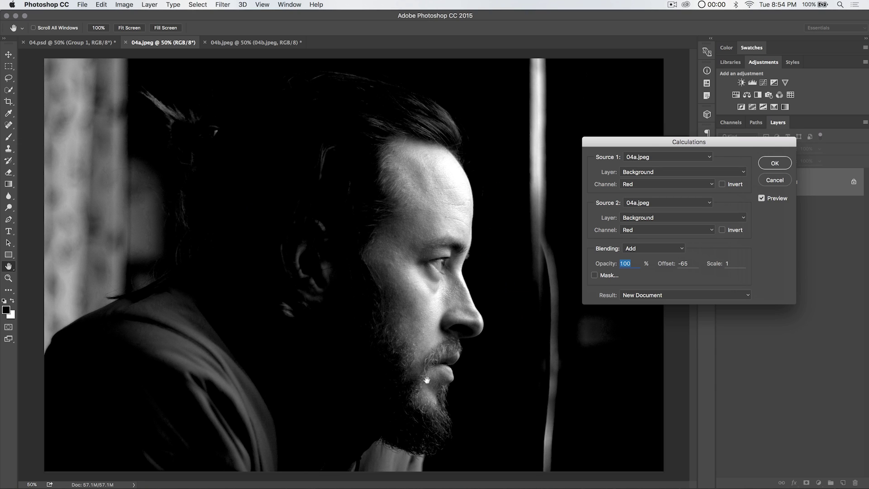
{"action": "left_click_drag", "start_coordinate": [651, 145], "coordinate": [497, 113]}
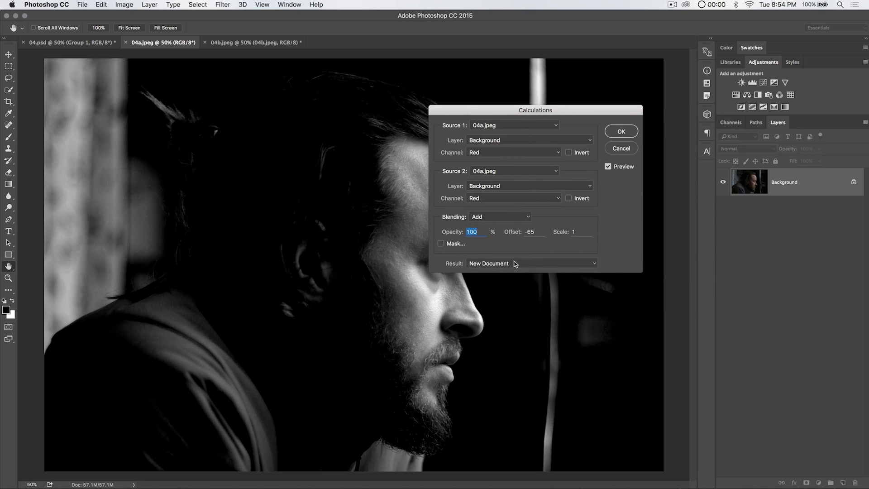
{"action": "left_click", "coordinate": [514, 264]}
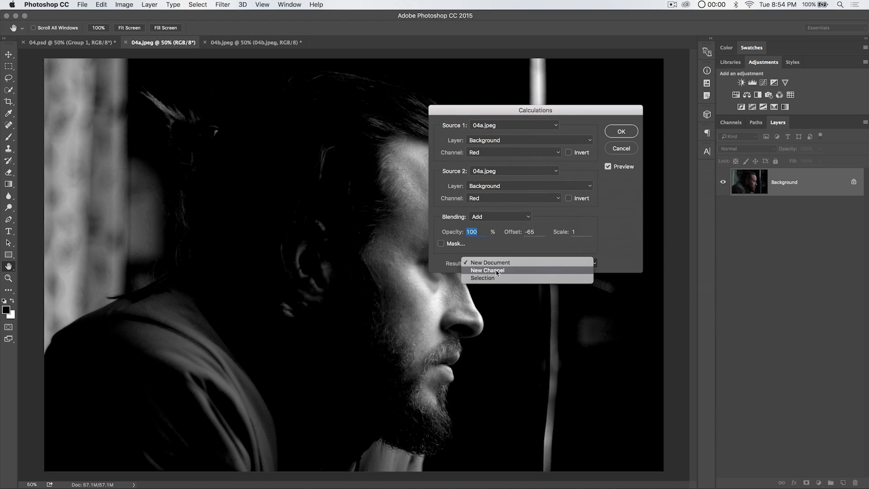
{"action": "left_click", "coordinate": [497, 271]}
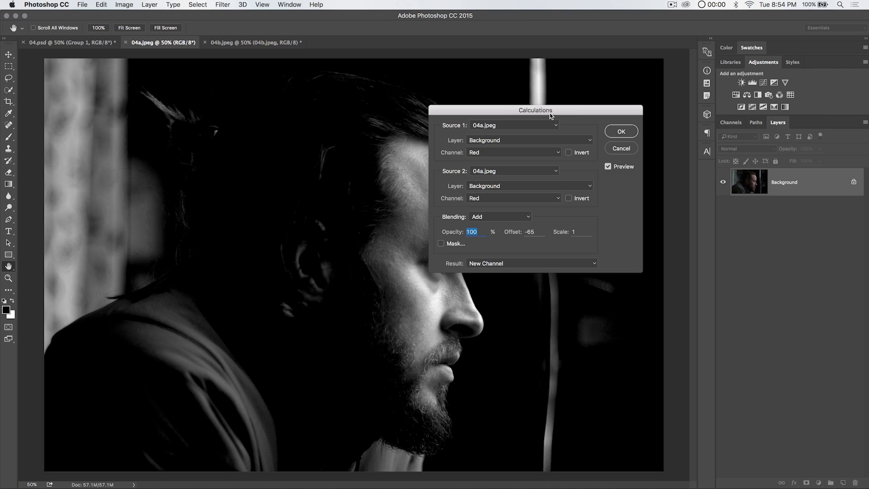
{"action": "left_click_drag", "start_coordinate": [550, 115], "coordinate": [703, 183]}
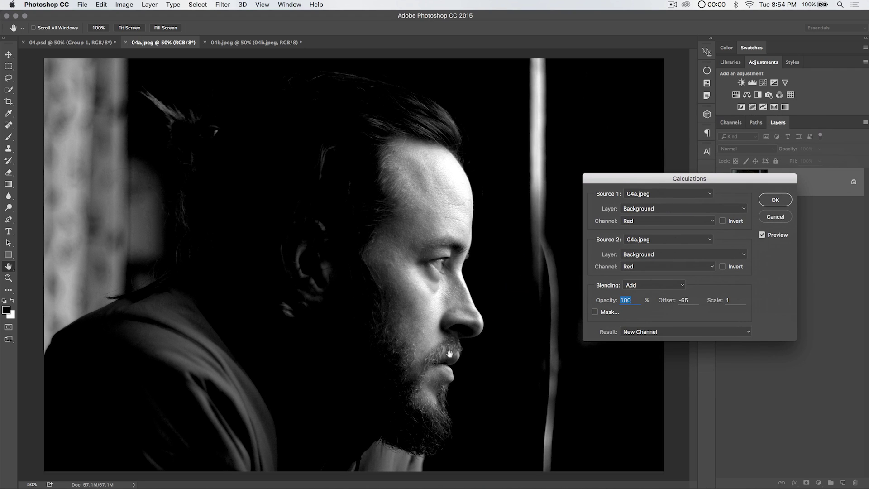
{"action": "left_click_drag", "start_coordinate": [674, 183], "coordinate": [525, 132]}
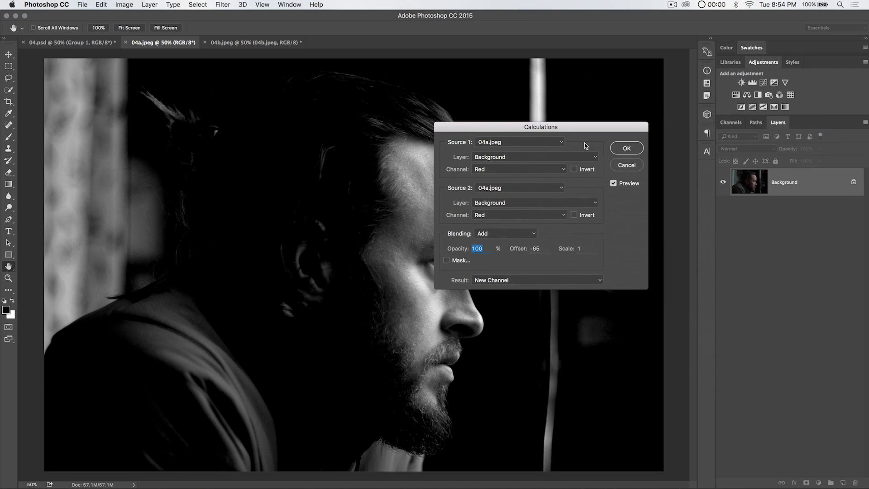
{"action": "left_click", "coordinate": [626, 149]}
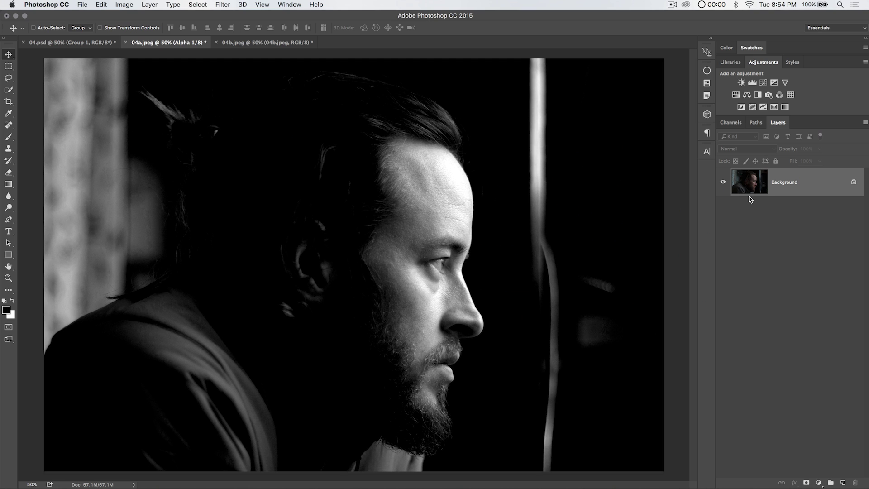
Show the Channels panel and view only the Alpha 1 channel.
{"action": "left_click", "coordinate": [735, 126]}
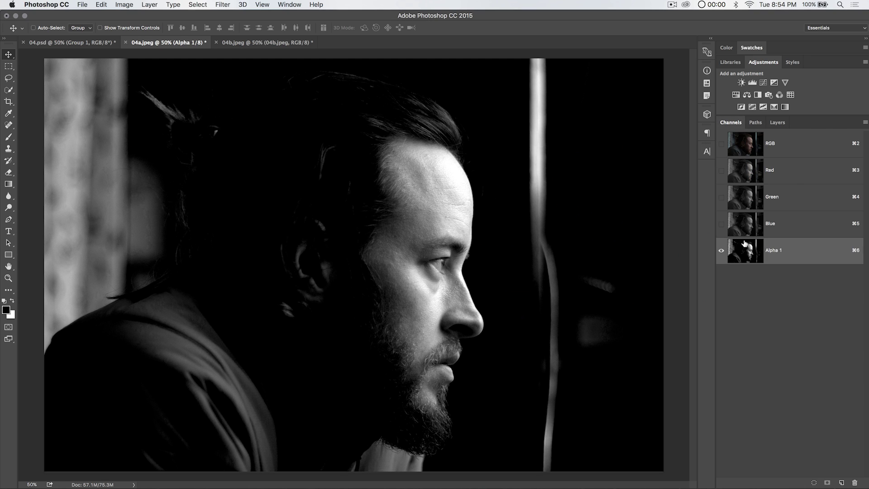
{"action": "left_click", "coordinate": [746, 138]}
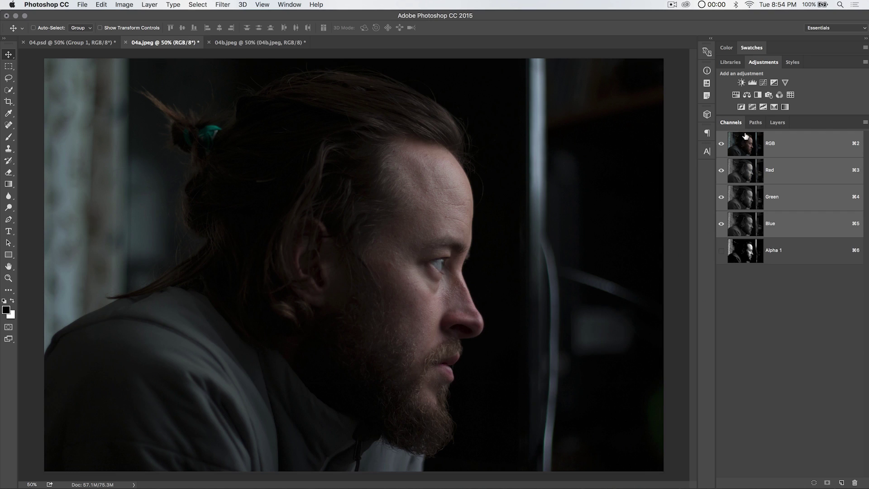
{"action": "left_click", "coordinate": [742, 252]}
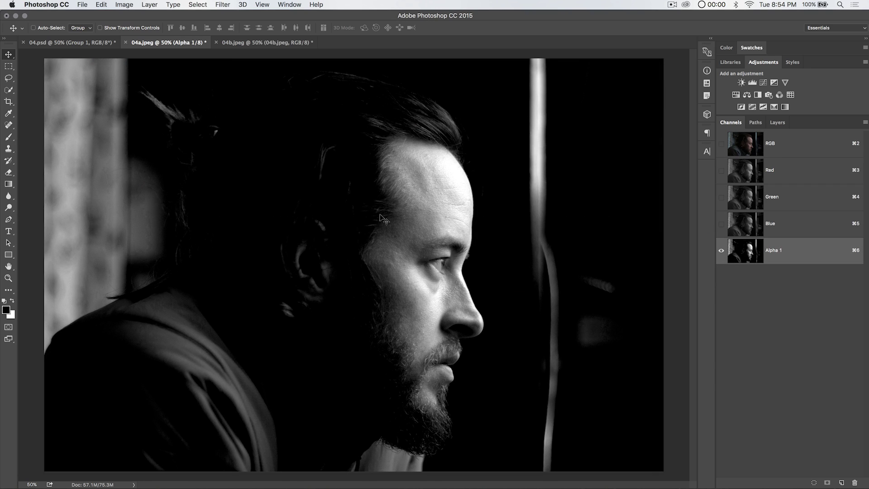
Apply Levels to Alpha 1 with input levels 13, 1.28 and 244.
{"action": "key", "text": "super+l"}
{"action": "left_click_drag", "start_coordinate": [601, 122], "coordinate": [576, 89]}
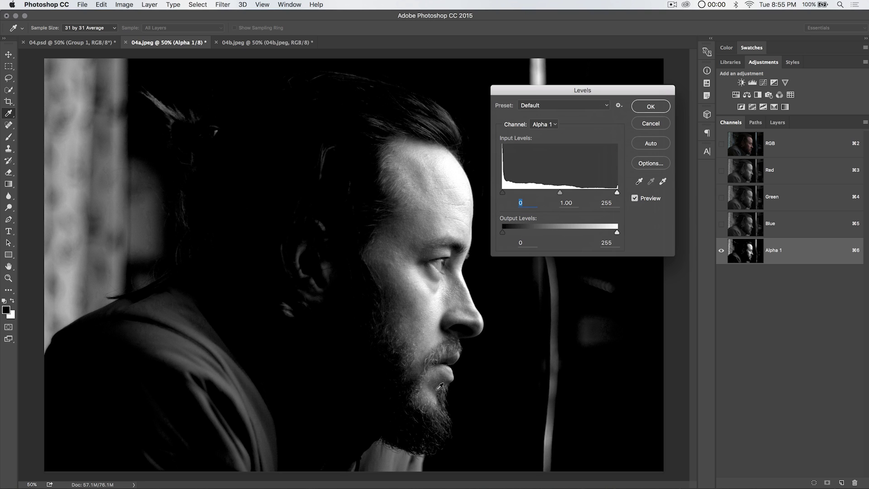
{"action": "left_click_drag", "start_coordinate": [502, 193], "coordinate": [507, 193]}
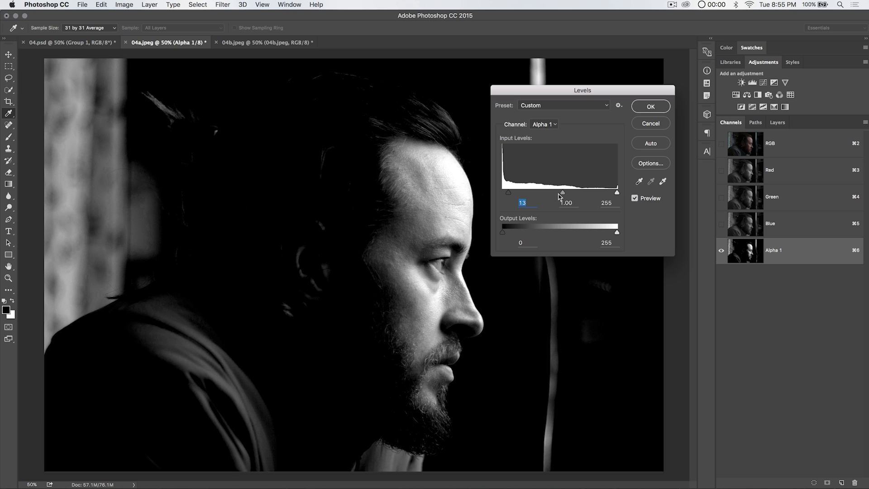
{"action": "left_click_drag", "start_coordinate": [561, 194], "coordinate": [549, 194]}
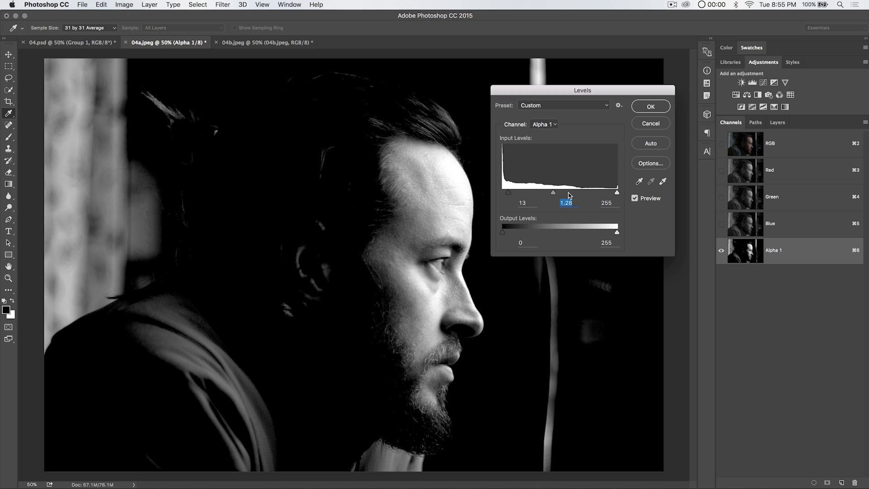
{"action": "left_click_drag", "start_coordinate": [617, 193], "coordinate": [610, 194]}
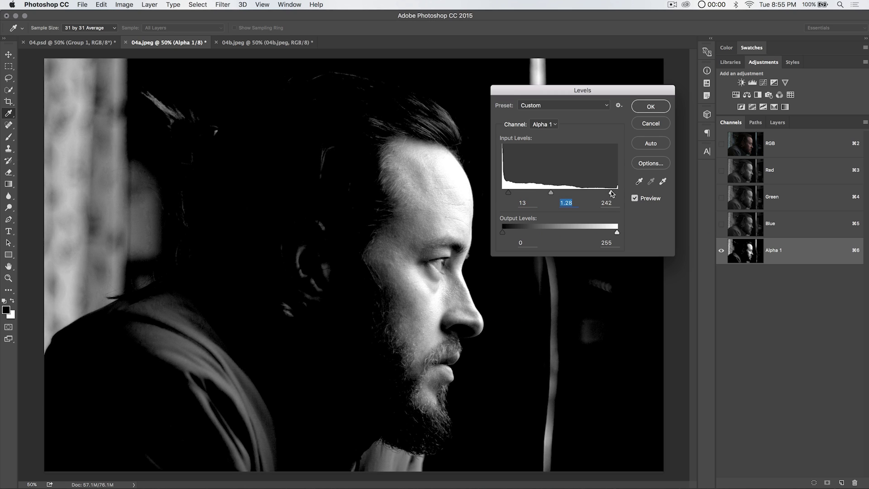
{"action": "left_click", "coordinate": [609, 193]}
{"action": "left_click_drag", "start_coordinate": [609, 192], "coordinate": [613, 194]}
{"action": "left_click", "coordinate": [651, 107]}
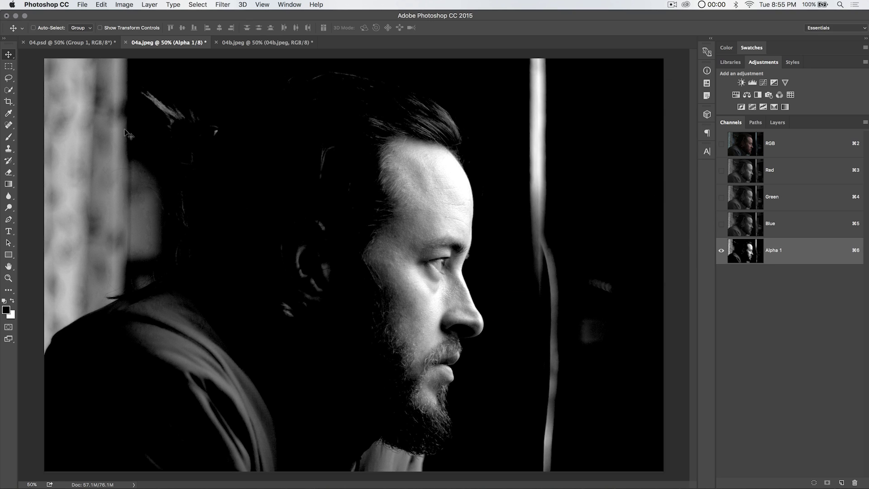
Set up the Brush tool in Normal mode at 100% opacity.
{"action": "left_click", "coordinate": [8, 136]}
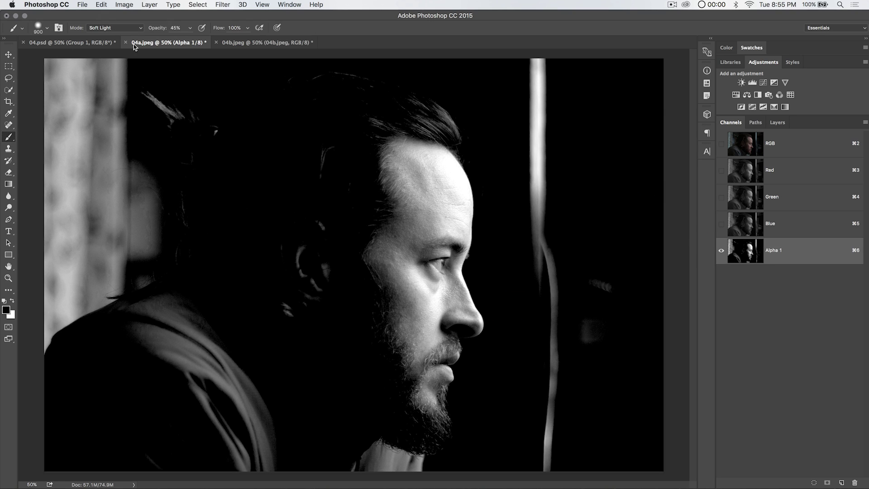
{"action": "left_click", "coordinate": [122, 27]}
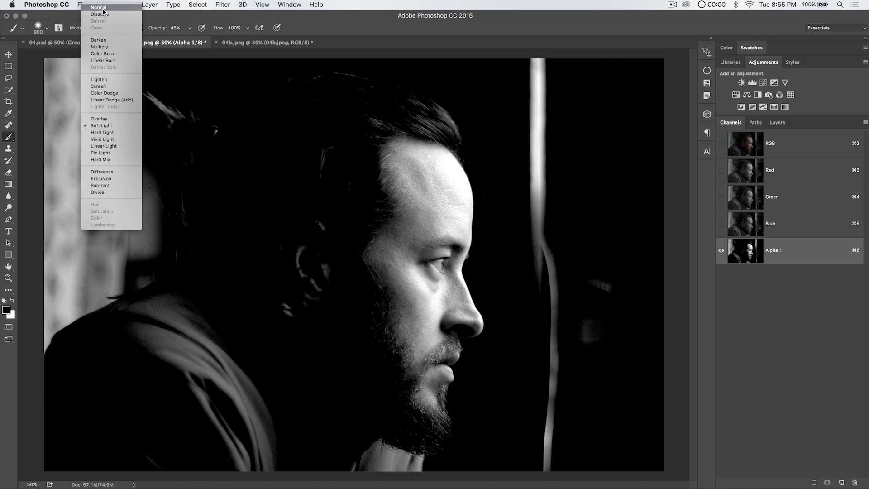
{"action": "left_click", "coordinate": [102, 6]}
{"action": "left_click_drag", "start_coordinate": [157, 28], "coordinate": [194, 24]}
{"action": "type", "text": "100"}
{"action": "key", "text": "Return"}
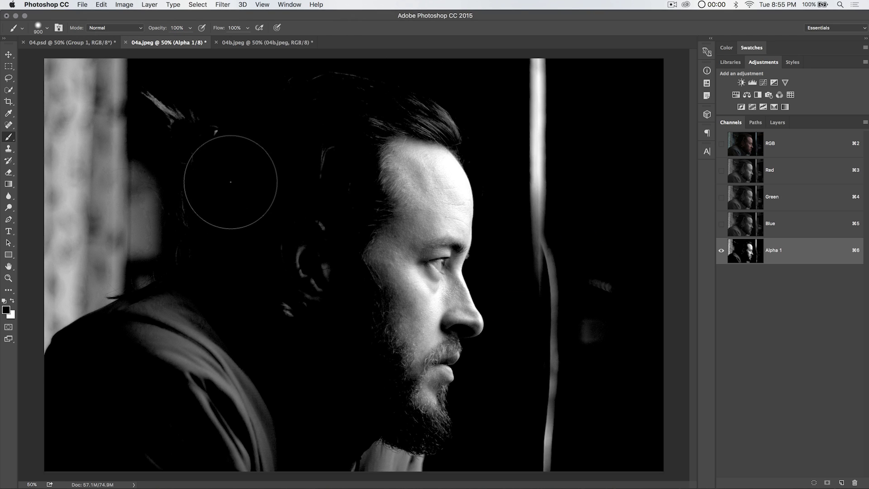
Paint black over the background streaks, shoulder, neck and stray hair strands.
{"action": "mouse_move", "coordinate": [113, 285]}
{"action": "left_mouse_down"}
{"action": "mouse_move", "coordinate": [36, 343]}
{"action": "mouse_move", "coordinate": [114, 358]}
{"action": "mouse_move", "coordinate": [146, 402]}
{"action": "mouse_move", "coordinate": [171, 330]}
{"action": "mouse_move", "coordinate": [220, 299]}
{"action": "mouse_move", "coordinate": [268, 333]}
{"action": "mouse_move", "coordinate": [309, 102]}
{"action": "mouse_move", "coordinate": [276, 89]}
{"action": "mouse_move", "coordinate": [190, 108]}
{"action": "mouse_move", "coordinate": [122, 70]}
{"action": "mouse_move", "coordinate": [77, 93]}
{"action": "left_mouse_up"}
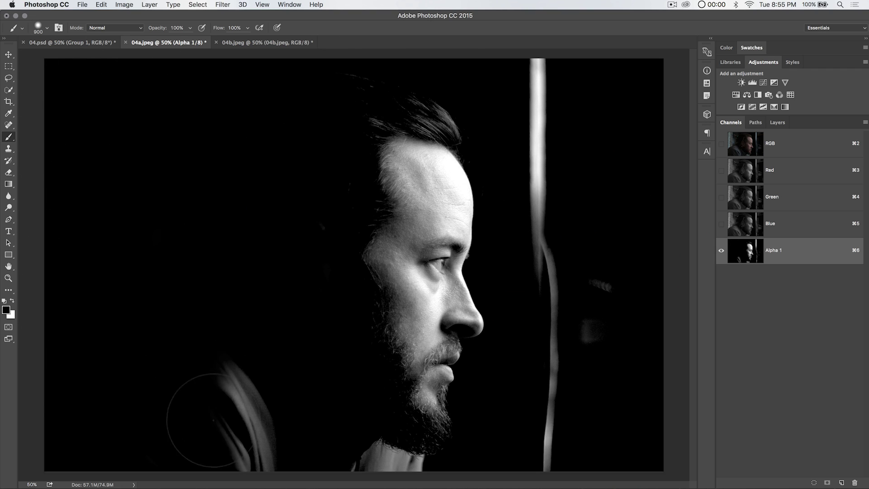
{"action": "mouse_move", "coordinate": [213, 420]}
{"action": "left_mouse_down"}
{"action": "mouse_move", "coordinate": [294, 448]}
{"action": "mouse_move", "coordinate": [526, 477]}
{"action": "mouse_move", "coordinate": [601, 345]}
{"action": "mouse_move", "coordinate": [582, 273]}
{"action": "mouse_move", "coordinate": [661, 449]}
{"action": "left_mouse_up"}
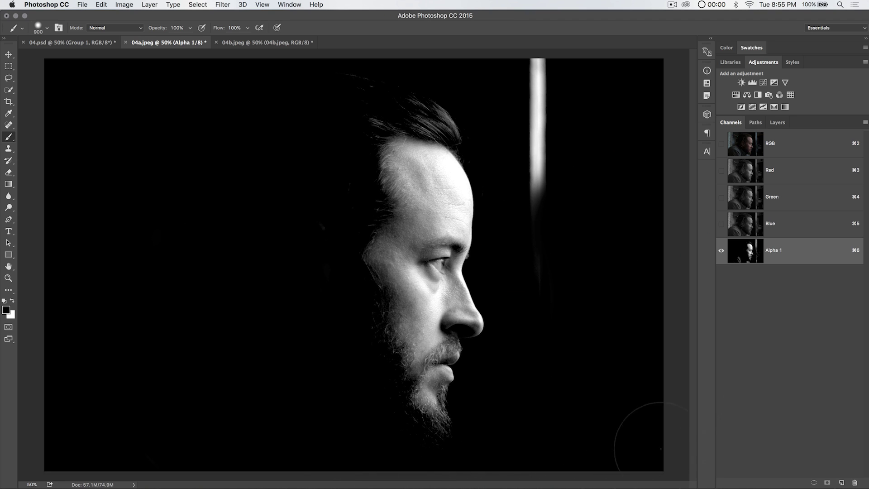
{"action": "mouse_move", "coordinate": [576, 213]}
{"action": "left_mouse_down"}
{"action": "mouse_move", "coordinate": [548, 59]}
{"action": "mouse_move", "coordinate": [539, 61]}
{"action": "left_mouse_up"}
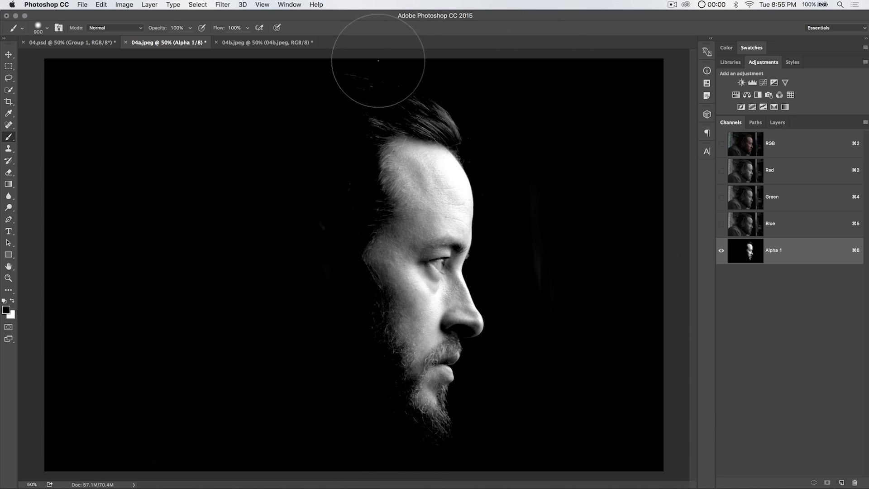
{"action": "left_click_drag", "start_coordinate": [378, 60], "coordinate": [314, 68]}
{"action": "key", "text": "bracketleft"}
{"action": "key", "text": "bracketleft"}
{"action": "key", "text": "bracketleft"}
{"action": "key", "text": "bracketleft"}
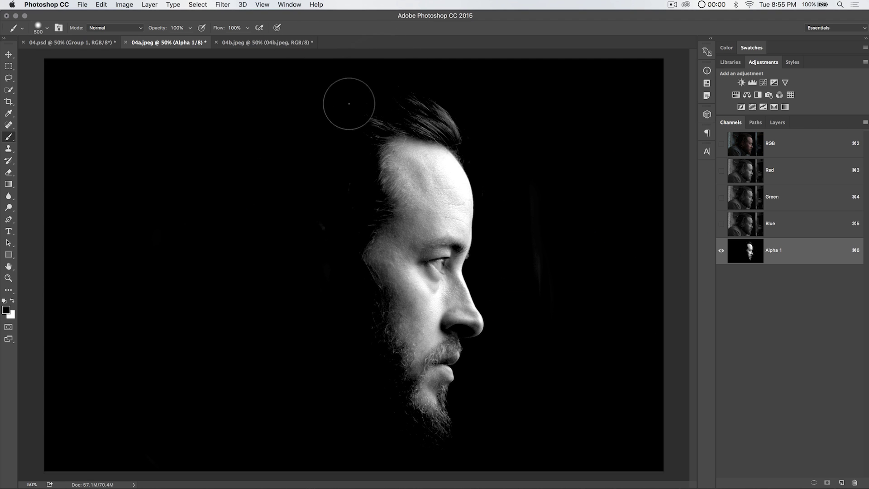
{"action": "key", "text": "bracketleft"}
{"action": "mouse_move", "coordinate": [349, 103]}
{"action": "left_mouse_down"}
{"action": "mouse_move", "coordinate": [419, 85]}
{"action": "mouse_move", "coordinate": [438, 91]}
{"action": "mouse_move", "coordinate": [405, 99]}
{"action": "left_mouse_up"}
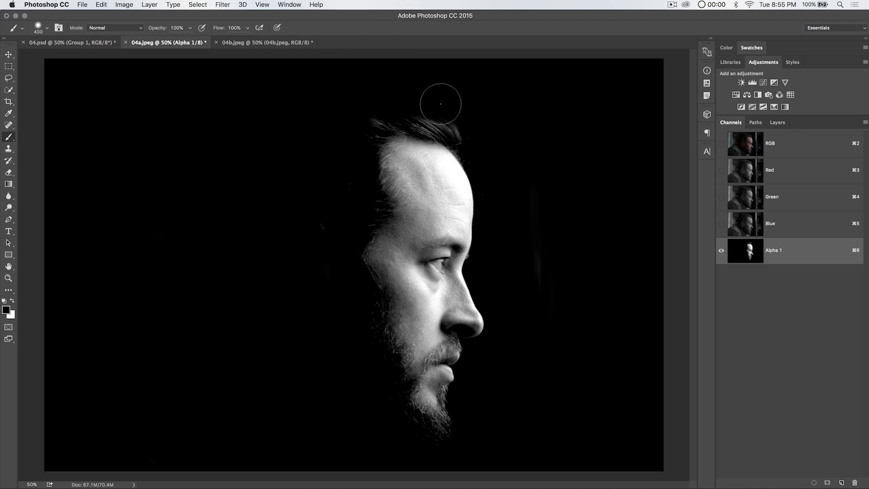
{"action": "key", "text": "bracketright"}
{"action": "key", "text": "bracketright"}
{"action": "key", "text": "bracketright"}
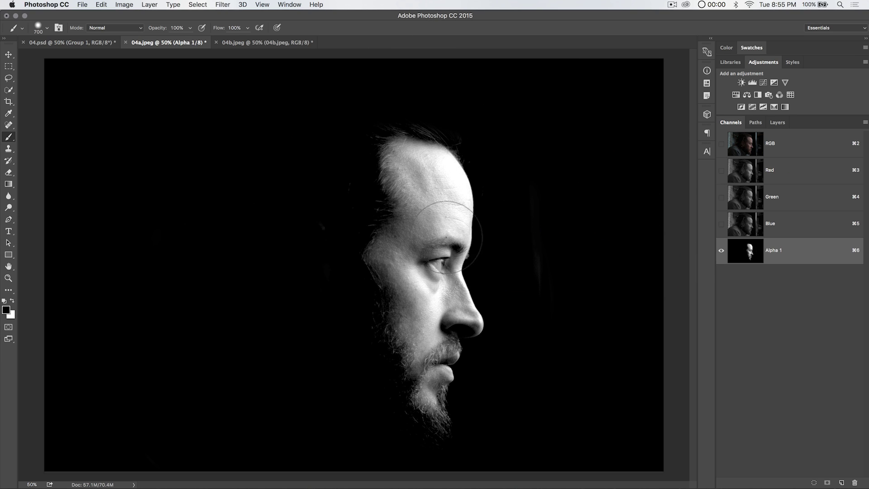
Paint white in Soft Light mode at 52% opacity over the forehead and cheek.
{"action": "left_click", "coordinate": [115, 28]}
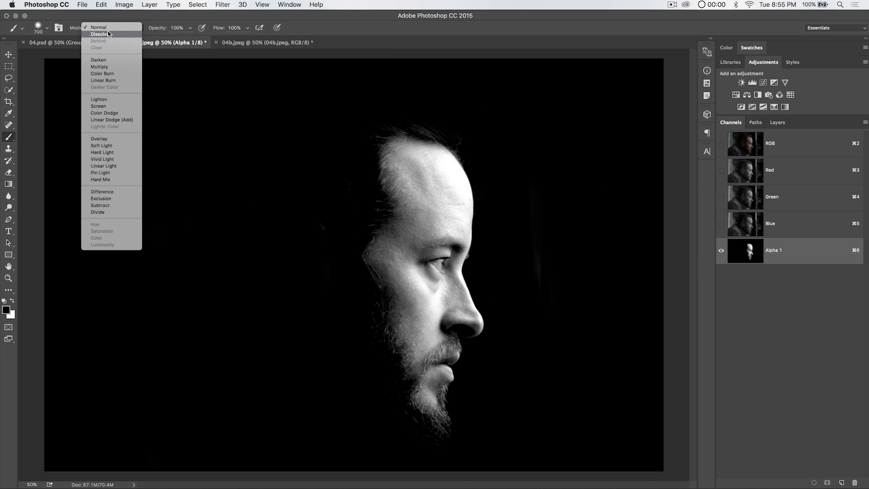
{"action": "left_click", "coordinate": [107, 145]}
{"action": "left_click", "coordinate": [177, 28]}
{"action": "type", "text": "52"}
{"action": "key", "text": "Return"}
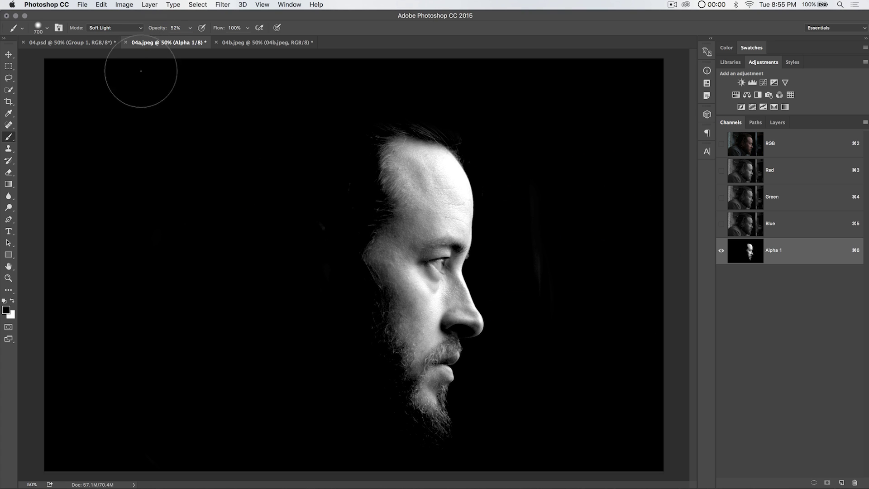
{"action": "key", "text": "x"}
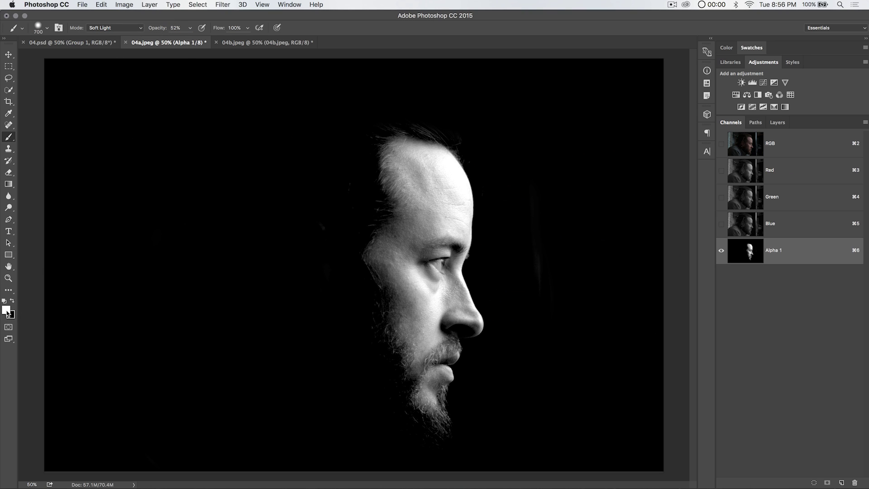
{"action": "mouse_move", "coordinate": [416, 172]}
{"action": "left_mouse_down"}
{"action": "mouse_move", "coordinate": [407, 308]}
{"action": "mouse_move", "coordinate": [446, 380]}
{"action": "left_mouse_up"}
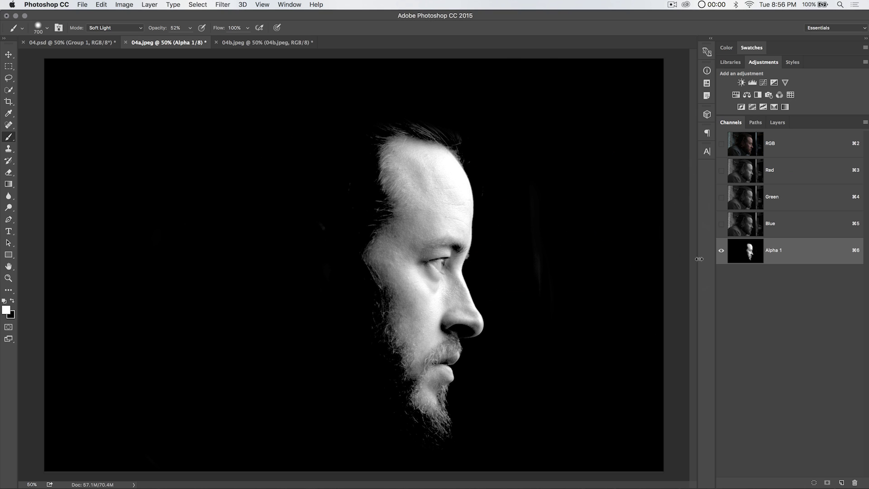
Return to the RGB composite with Alpha 1 hidden and the Layers panel showing.
{"action": "left_click", "coordinate": [722, 144]}
{"action": "left_click", "coordinate": [770, 144]}
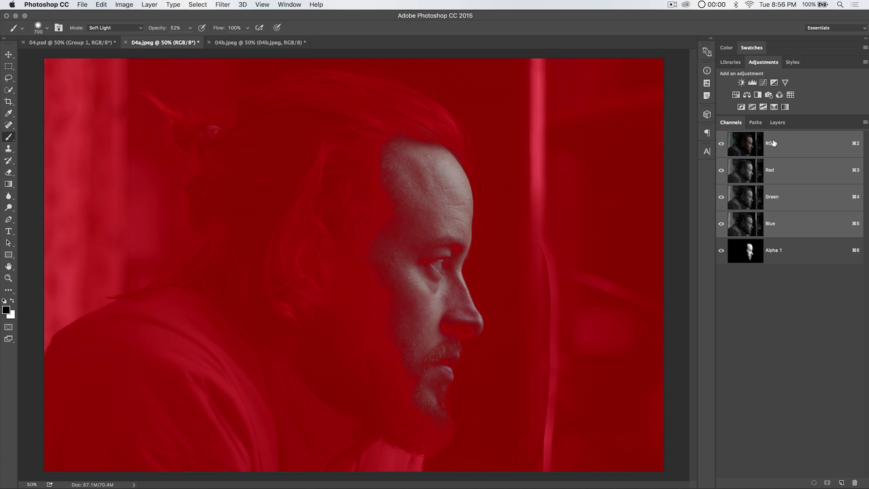
{"action": "left_click", "coordinate": [722, 250]}
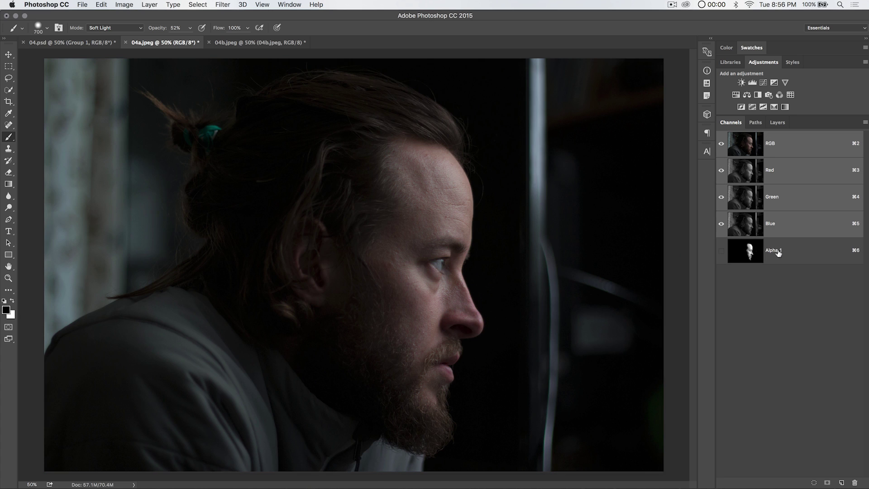
{"action": "left_click", "coordinate": [778, 123]}
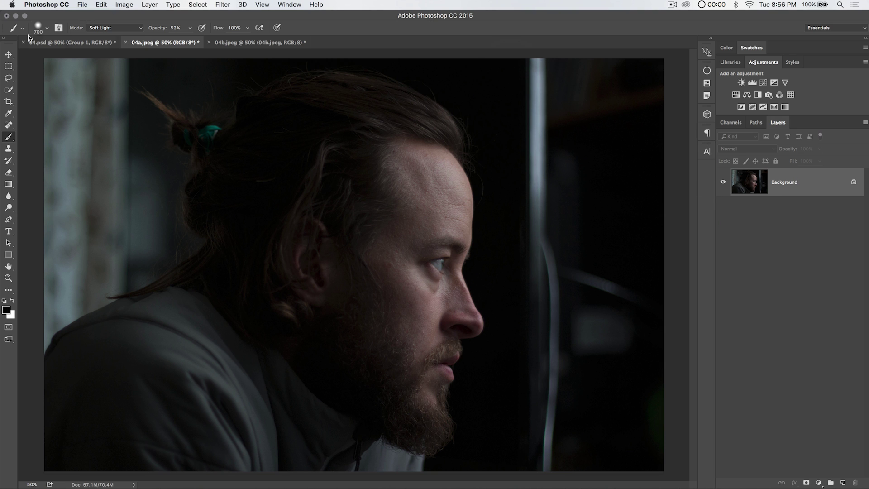
Switch to the Move tool and choose Image > Duplicate.
{"action": "left_click", "coordinate": [10, 55]}
{"action": "left_click", "coordinate": [126, 4]}
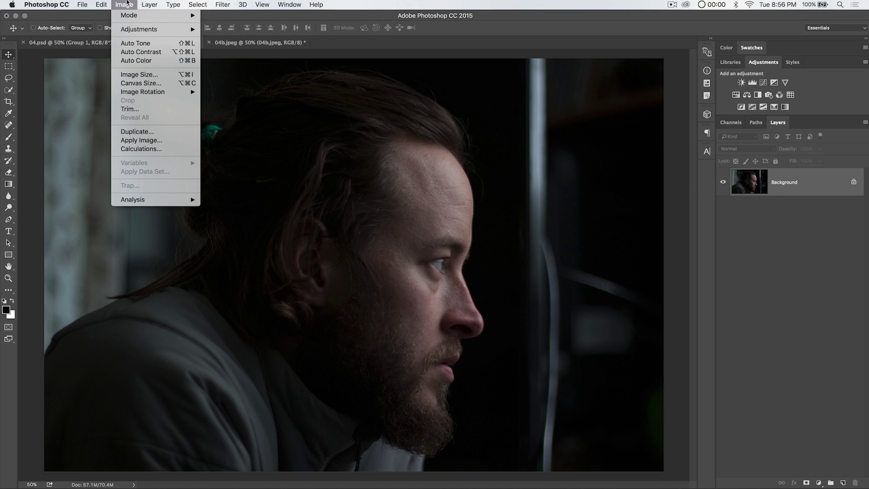
{"action": "left_click", "coordinate": [149, 132]}
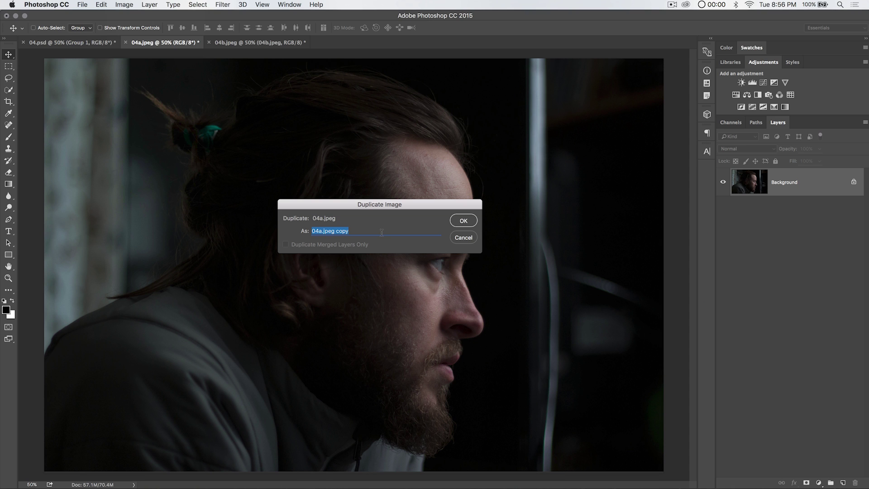
Name the duplicate 'displace' and desaturate it to black and white.
{"action": "type", "text": "displace"}
{"action": "key", "text": "Return"}
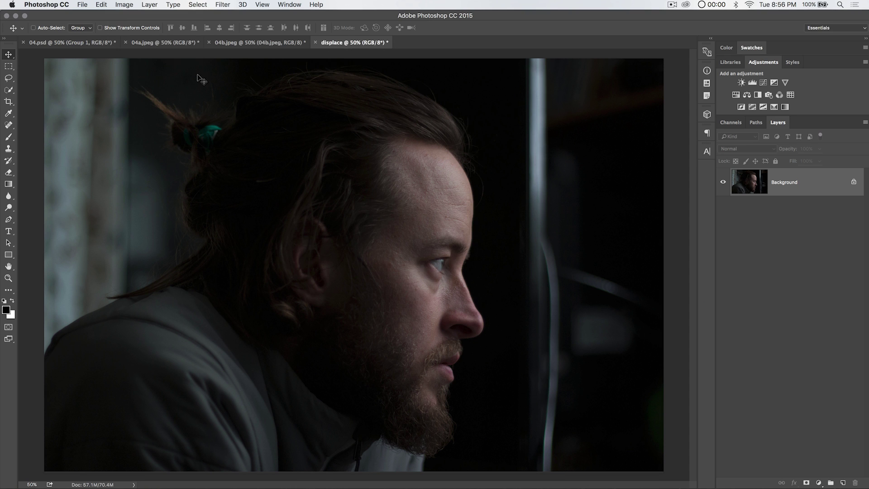
{"action": "left_click", "coordinate": [121, 5]}
{"action": "mouse_move", "coordinate": [141, 32]}
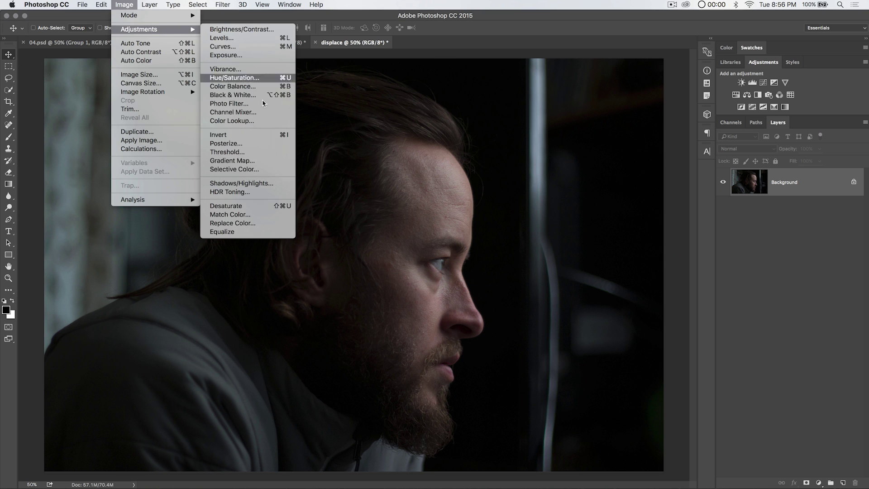
{"action": "left_click", "coordinate": [258, 206]}
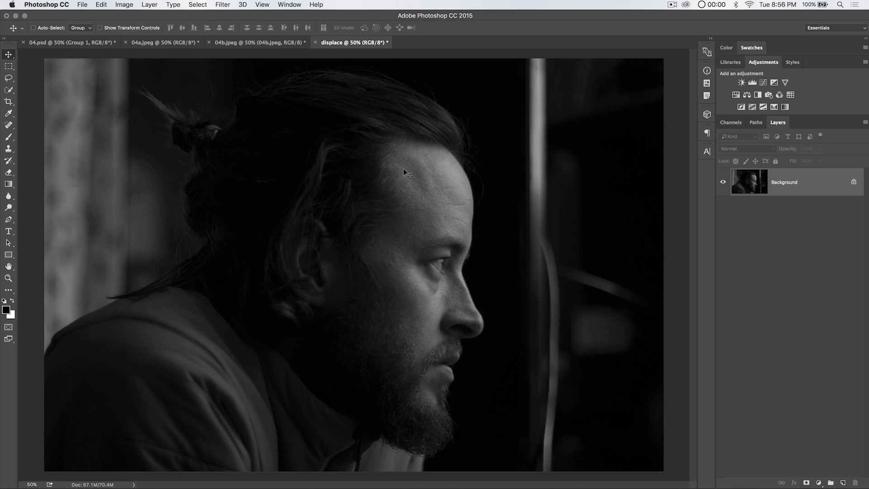
Apply an S-shaped Curves adjustment with darker shadows and brighter highlights.
{"action": "left_click", "coordinate": [129, 4]}
{"action": "mouse_move", "coordinate": [136, 29]}
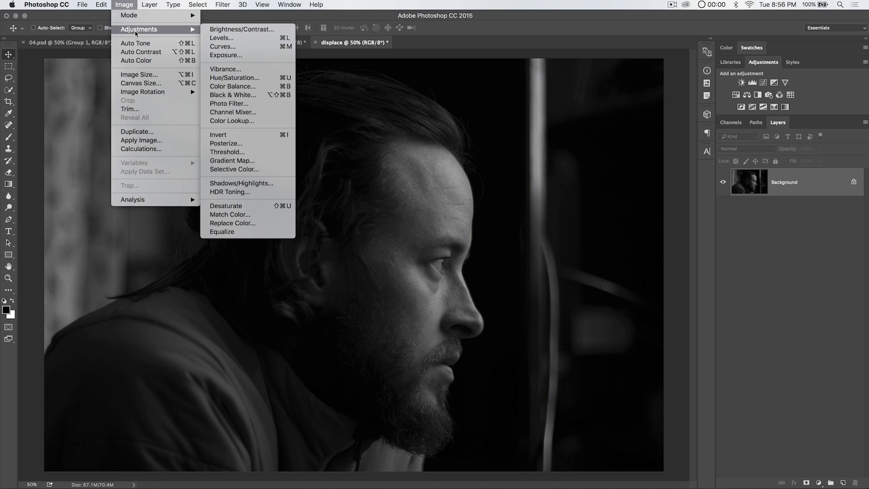
{"action": "left_click", "coordinate": [229, 47]}
{"action": "left_click_drag", "start_coordinate": [645, 130], "coordinate": [587, 227]}
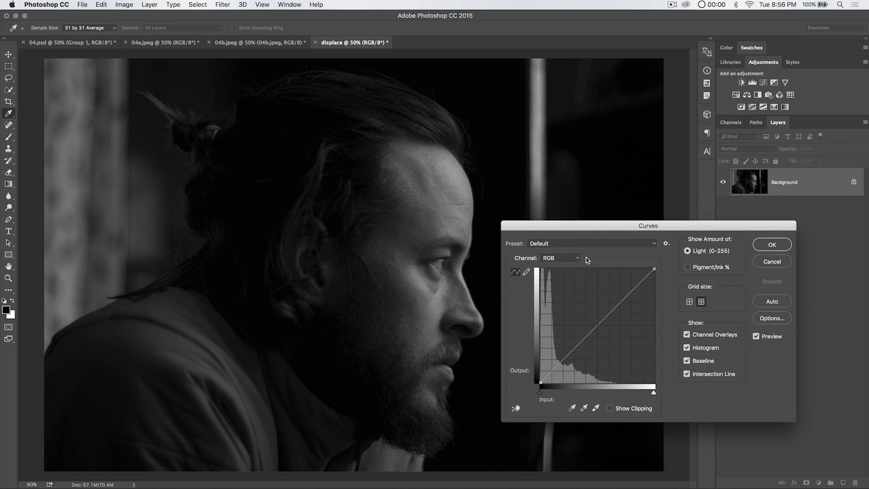
{"action": "left_click", "coordinate": [573, 347]}
{"action": "left_click_drag", "start_coordinate": [573, 348], "coordinate": [575, 354]}
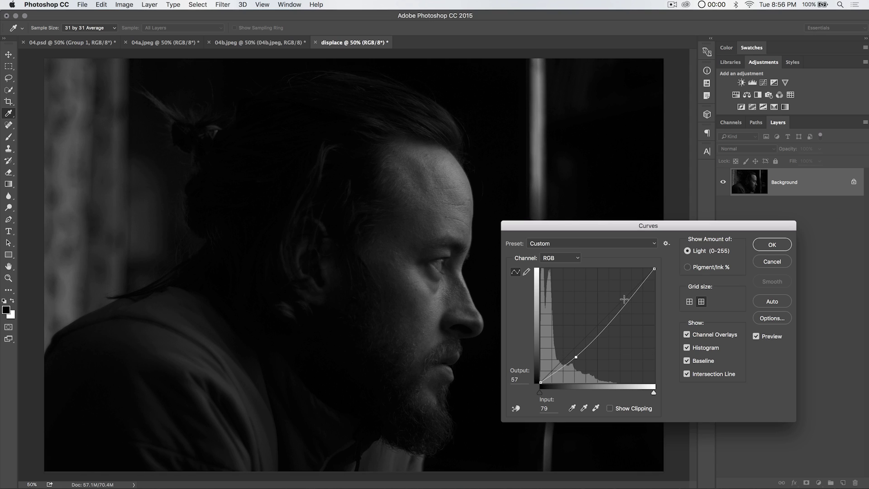
{"action": "left_click_drag", "start_coordinate": [624, 299], "coordinate": [619, 293]}
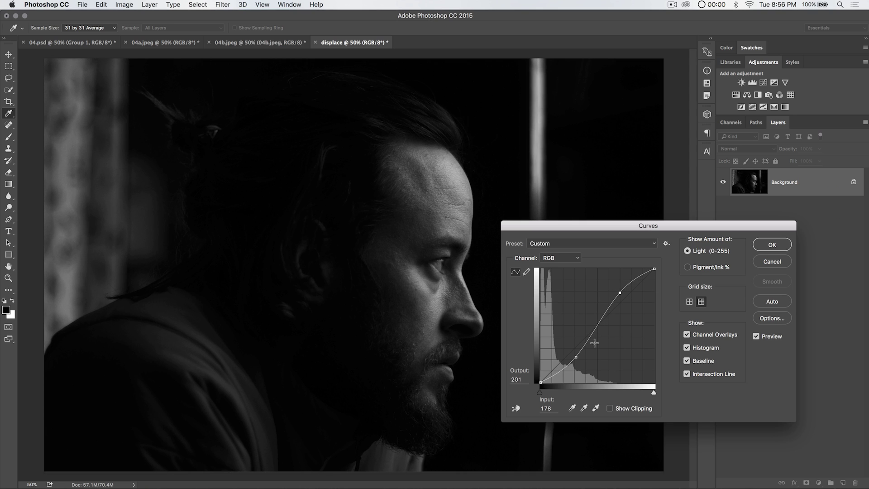
{"action": "left_click_drag", "start_coordinate": [574, 357], "coordinate": [573, 352]}
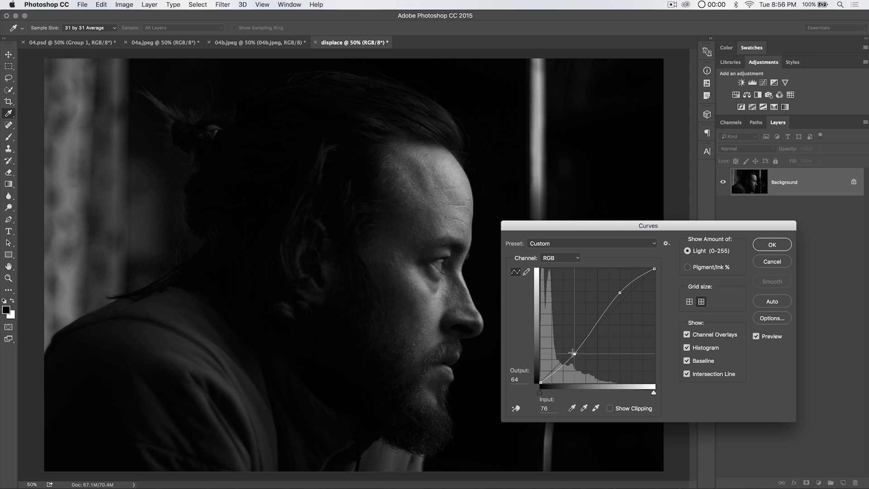
{"action": "left_click", "coordinate": [594, 321]}
{"action": "left_click_drag", "start_coordinate": [592, 319], "coordinate": [593, 320]}
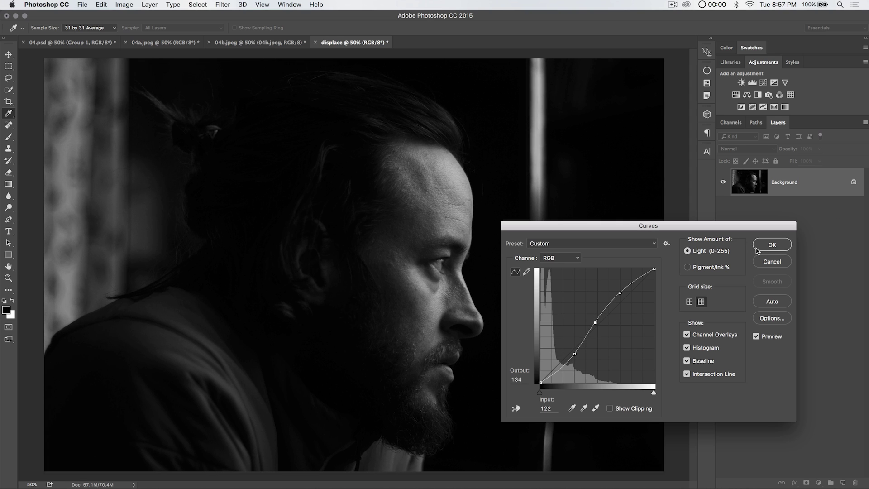
{"action": "left_click", "coordinate": [777, 246]}
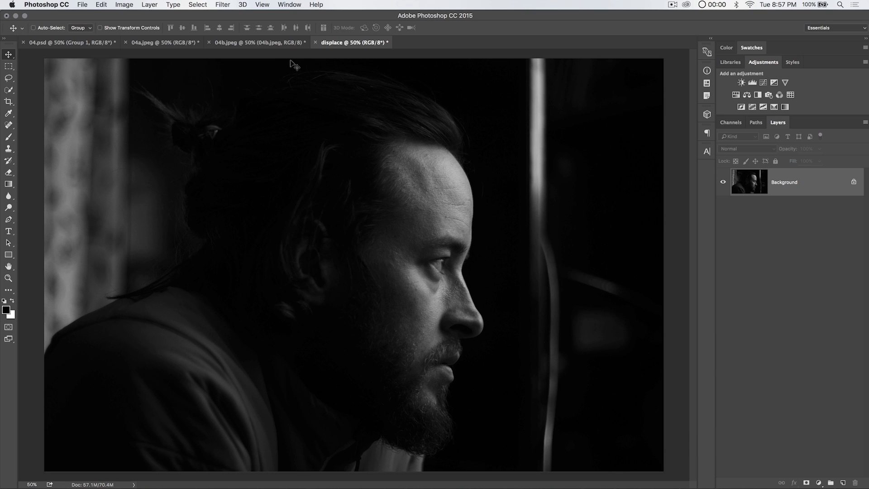
{"action": "left_click", "coordinate": [223, 4]}
Apply a 10-pixel Gaussian Blur to the displace map.
{"action": "mouse_move", "coordinate": [267, 112]}
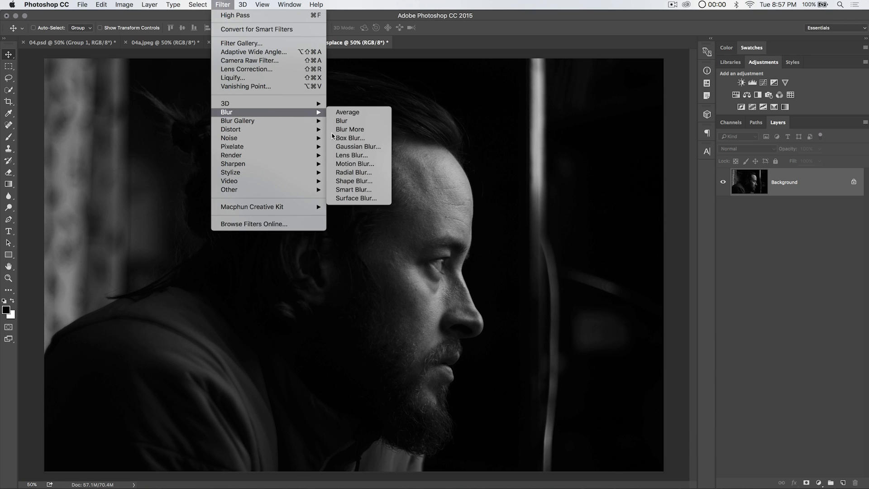
{"action": "left_click", "coordinate": [348, 146]}
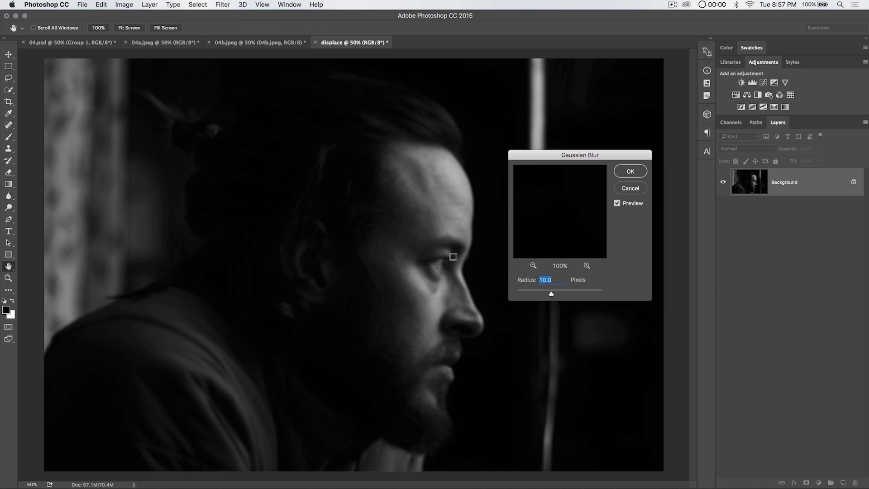
{"action": "left_click", "coordinate": [636, 172]}
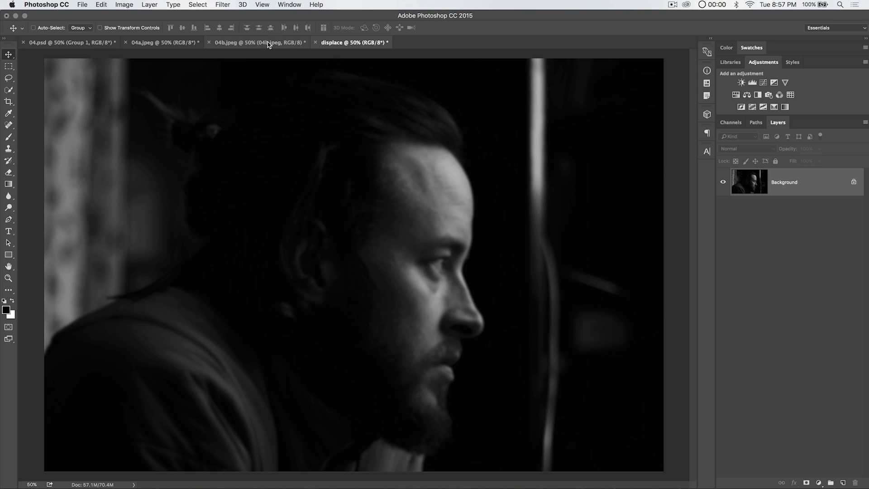
Save as displace.psd, replacing the existing file, and close the document.
{"action": "left_click", "coordinate": [83, 6]}
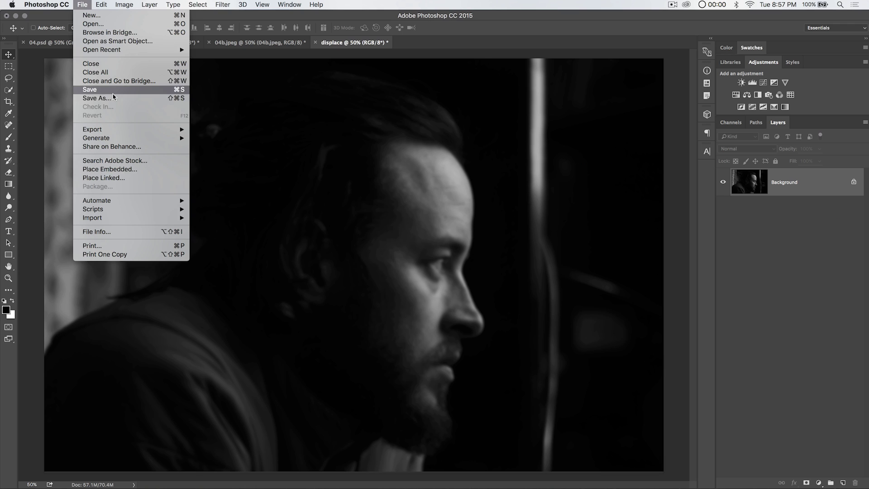
{"action": "left_click", "coordinate": [97, 98]}
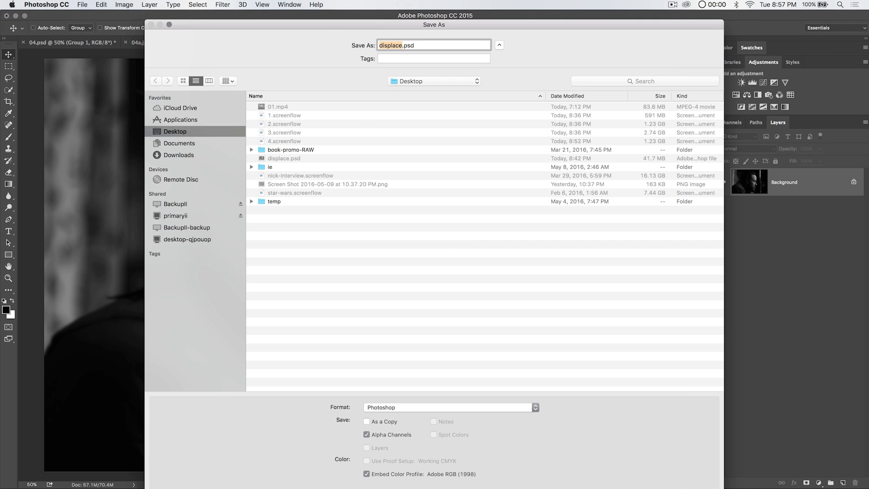
{"action": "key", "text": "Return"}
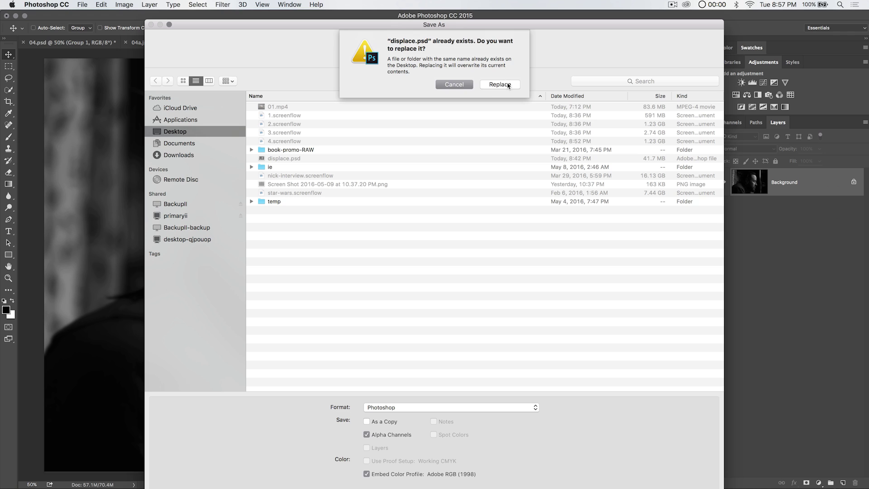
{"action": "left_click", "coordinate": [508, 85]}
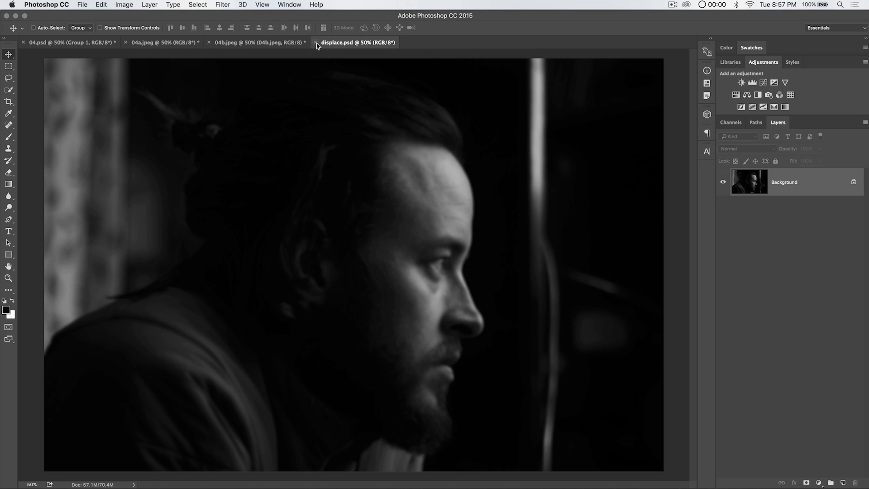
{"action": "left_click", "coordinate": [316, 42]}
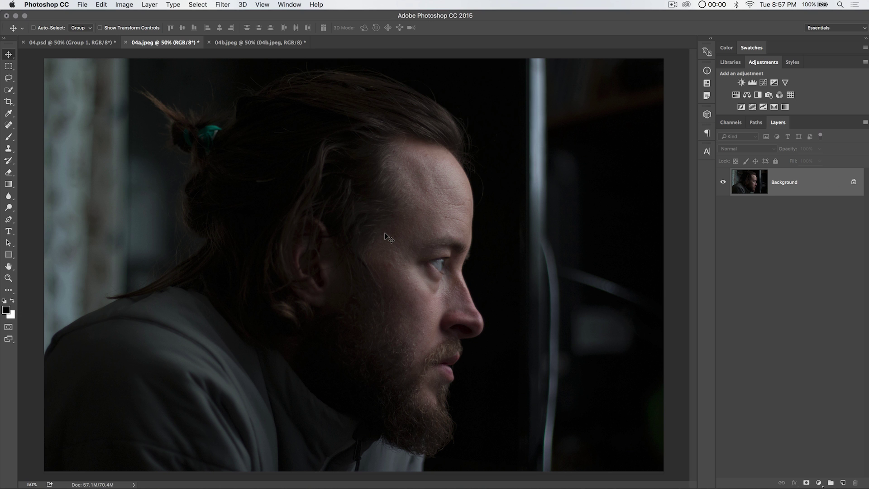
Copy the 04b.jpeg flag image into the 04a.jpeg portrait as a new layer.
{"action": "left_click", "coordinate": [243, 42]}
{"action": "left_click_drag", "start_coordinate": [298, 181], "coordinate": [356, 193]}
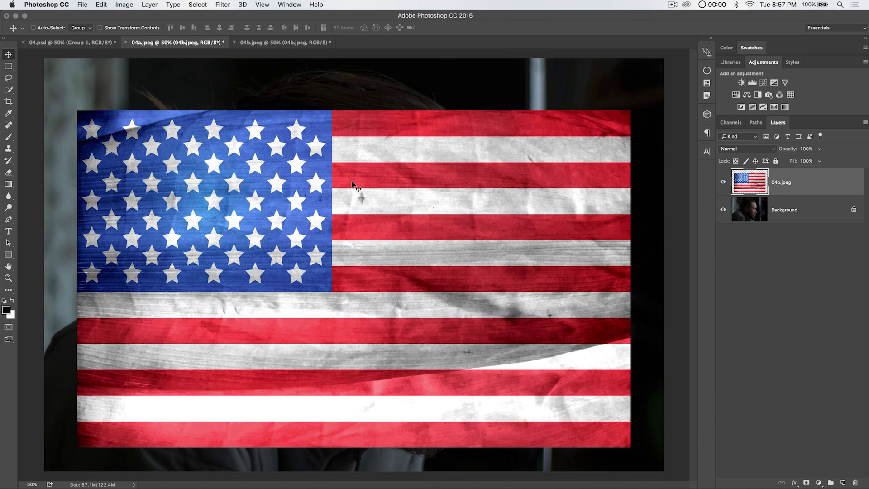
{"action": "right_click", "coordinate": [355, 184]}
{"action": "key", "text": "Escape"}
Flip the flag layer vertically and rotate it -90° so the stripes run vertically.
{"action": "key", "text": "ctrl+t"}
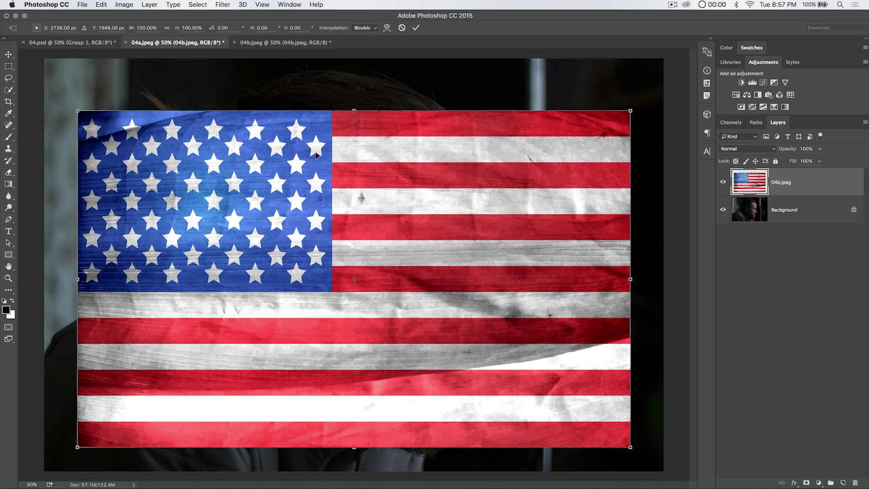
{"action": "right_click", "coordinate": [315, 156]}
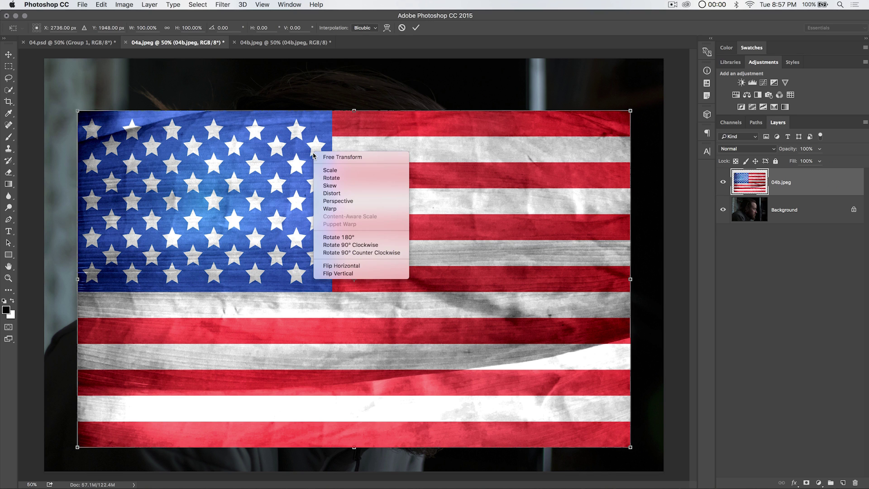
{"action": "left_click", "coordinate": [348, 274]}
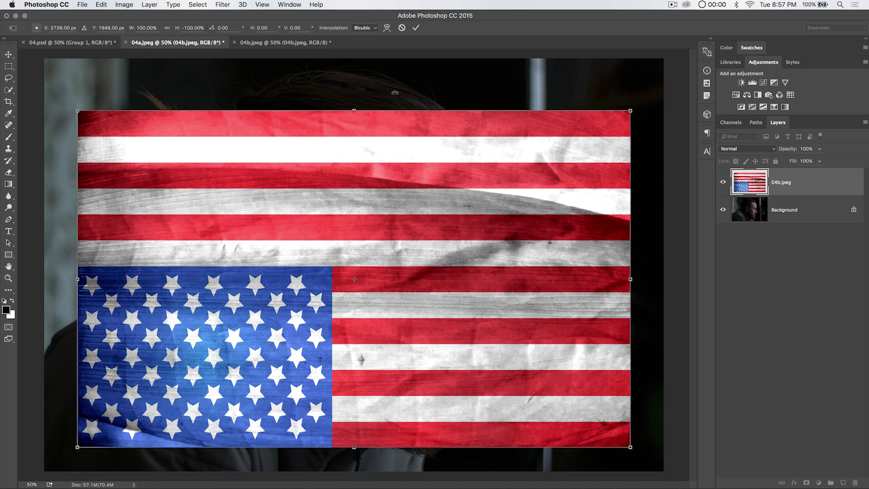
{"action": "left_click_drag", "start_coordinate": [347, 84], "coordinate": [611, 248]}
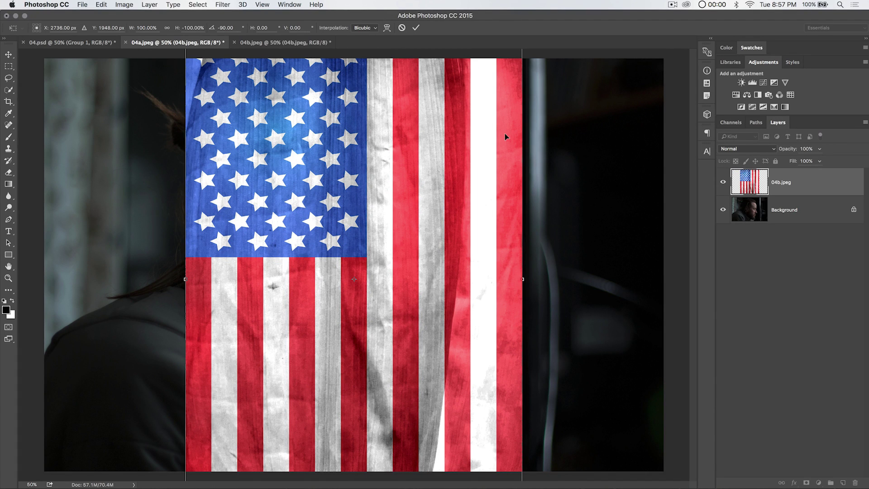
{"action": "key", "text": "super+minus"}
{"action": "key", "text": "super+minus"}
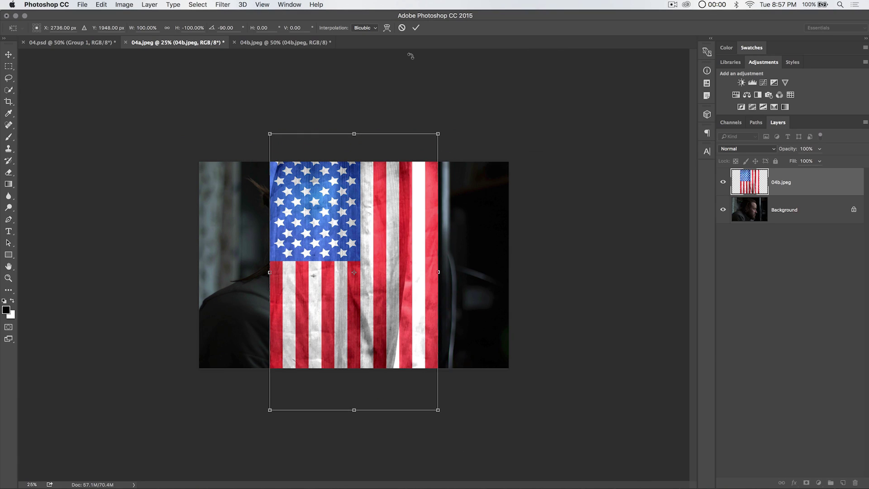
{"action": "left_click", "coordinate": [415, 28]}
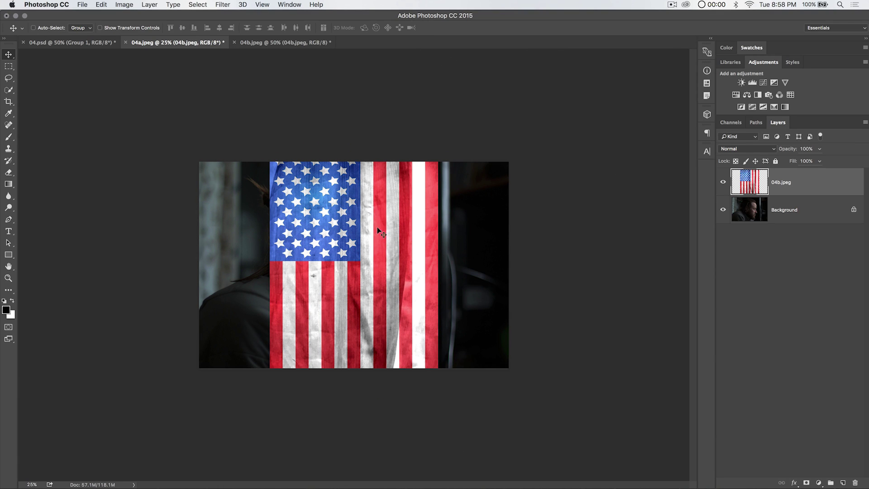
Convert the flag to a smart object and scale it to about 55.5% over the face.
{"action": "right_click", "coordinate": [803, 174]}
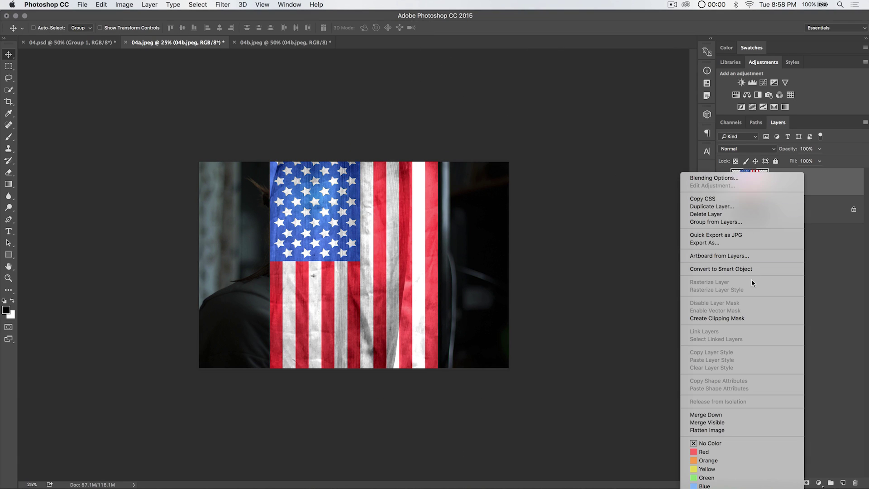
{"action": "left_click", "coordinate": [722, 269]}
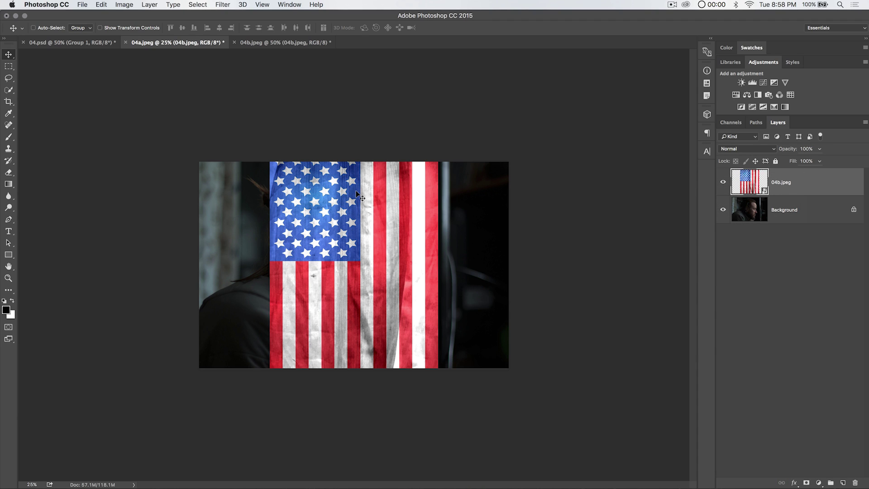
{"action": "key", "text": "super+t"}
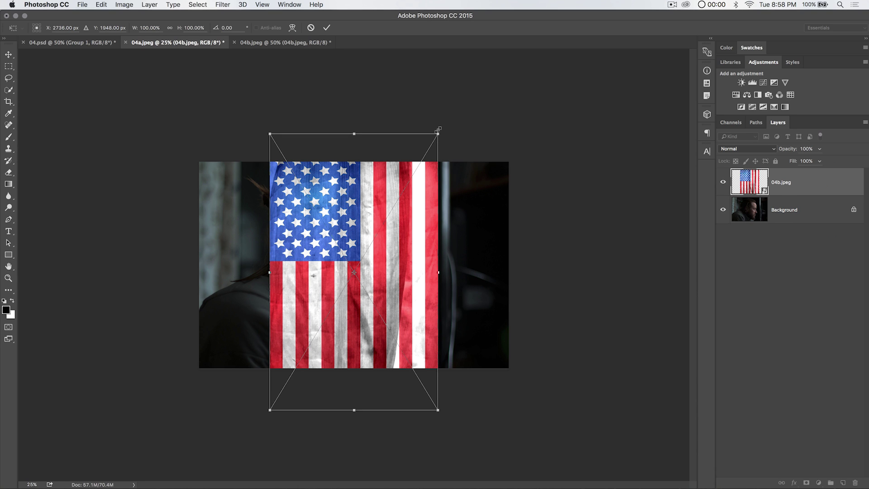
{"action": "left_click_drag", "start_coordinate": [438, 130], "coordinate": [333, 247]}
{"action": "left_click_drag", "start_coordinate": [325, 277], "coordinate": [395, 209]}
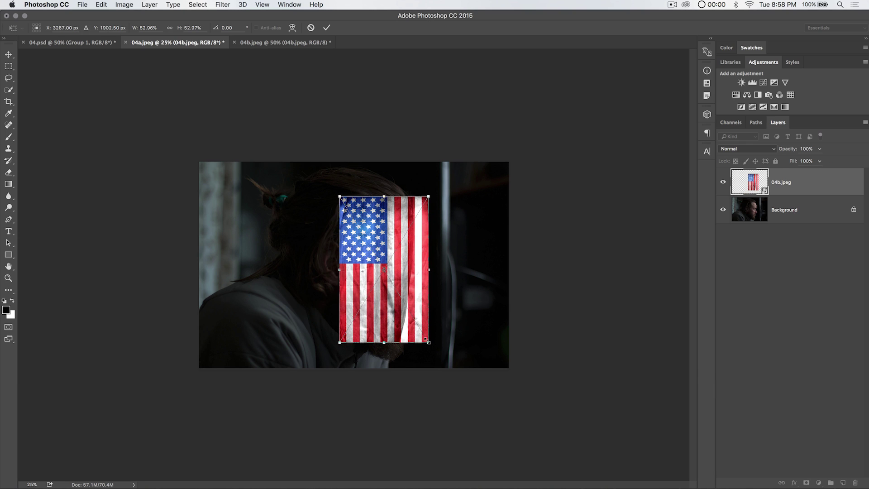
{"action": "left_click_drag", "start_coordinate": [426, 340], "coordinate": [433, 347]}
{"action": "mouse_move", "coordinate": [408, 265]}
{"action": "left_mouse_down"}
{"action": "mouse_move", "coordinate": [437, 262]}
{"action": "mouse_move", "coordinate": [402, 261]}
{"action": "left_mouse_up"}
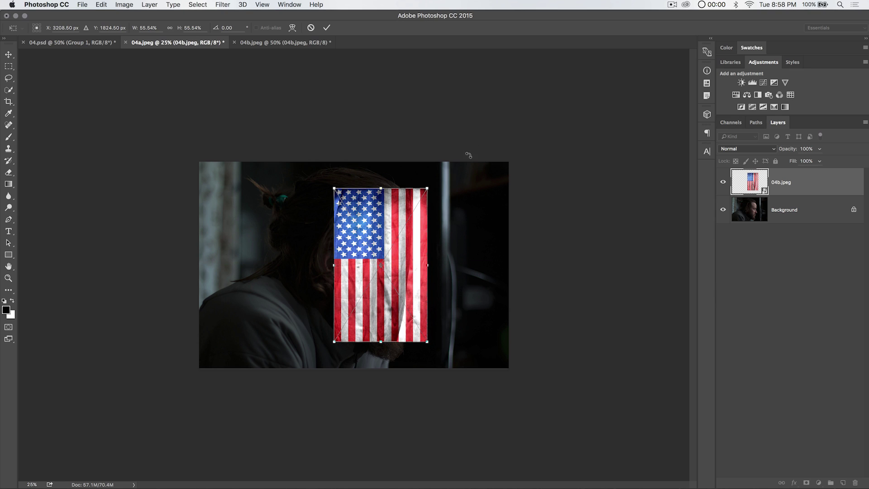
{"action": "left_click", "coordinate": [327, 27]}
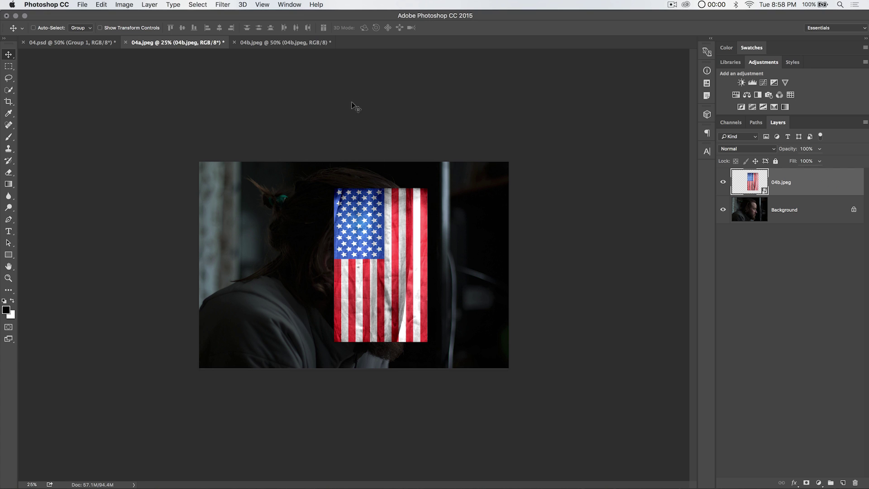
Apply Distort > Displace at scale 10 using displace.psd as the map.
{"action": "left_click", "coordinate": [223, 5]}
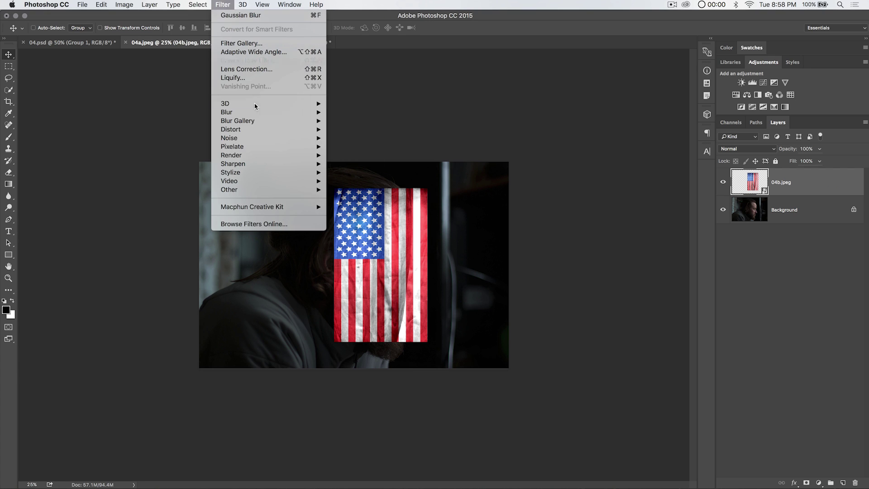
{"action": "mouse_move", "coordinate": [256, 130]}
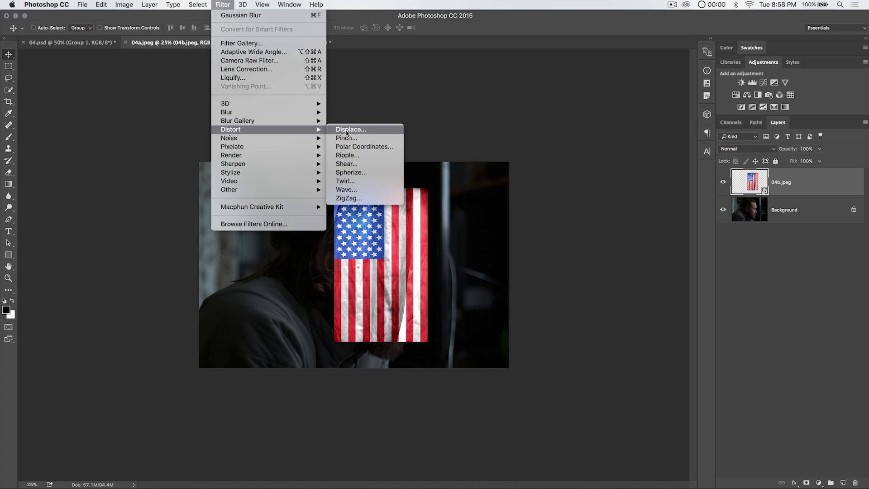
{"action": "left_click", "coordinate": [345, 129]}
{"action": "left_click_drag", "start_coordinate": [370, 137], "coordinate": [470, 150]}
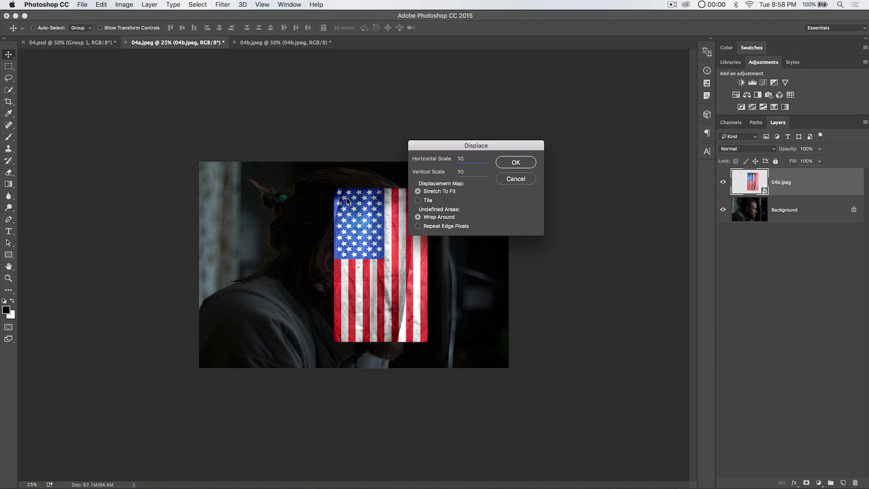
{"action": "left_click", "coordinate": [513, 160]}
{"action": "left_click", "coordinate": [422, 171]}
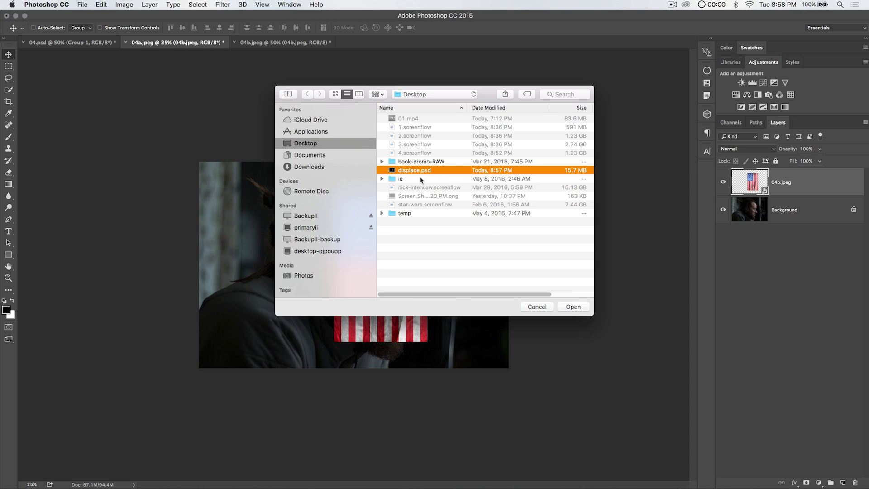
{"action": "left_click", "coordinate": [579, 311]}
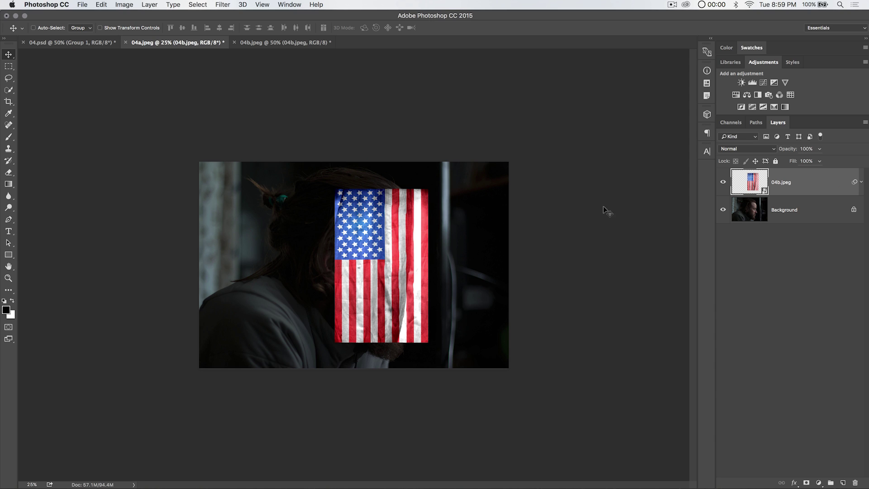
Load the Alpha 1 face channel as a selection.
{"action": "left_click", "coordinate": [738, 126]}
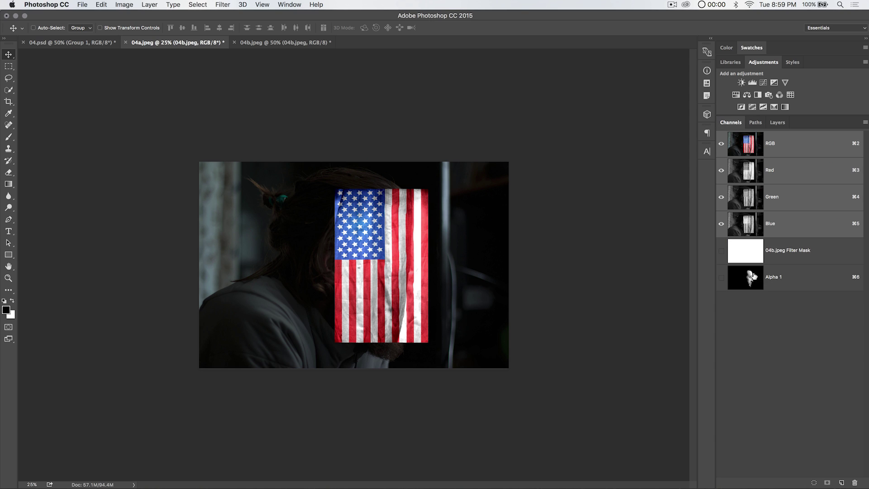
{"action": "left_click_drag", "start_coordinate": [753, 276], "coordinate": [750, 280]}
{"action": "left_click", "coordinate": [748, 277], "text": "super"}
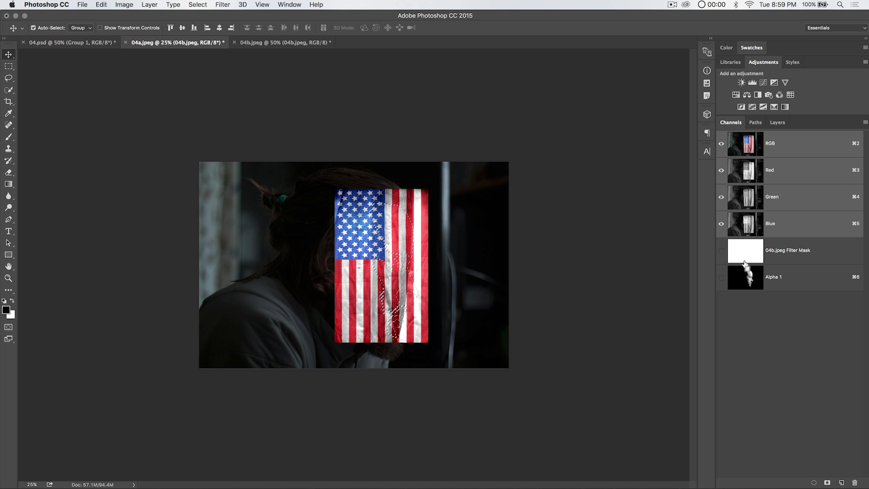
{"action": "left_click", "coordinate": [776, 124]}
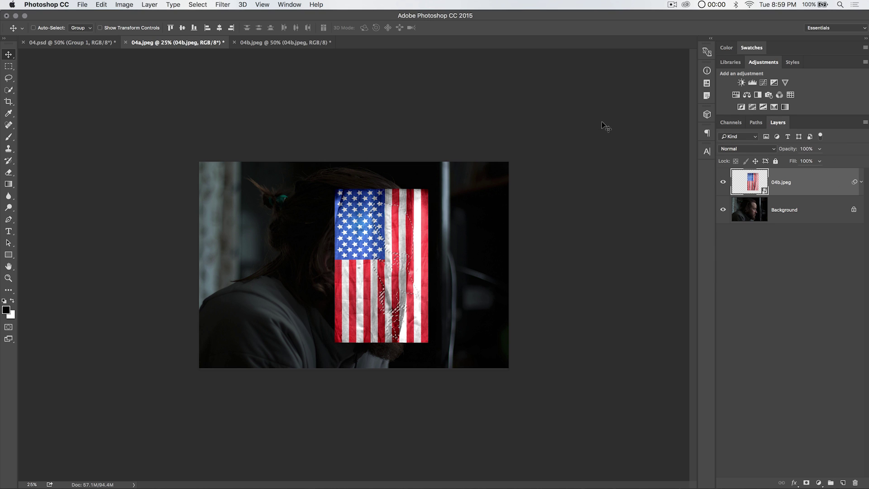
Add a Reveal Selection layer mask to the flag layer, then target the flag image at 50% zoom.
{"action": "left_click", "coordinate": [149, 4]}
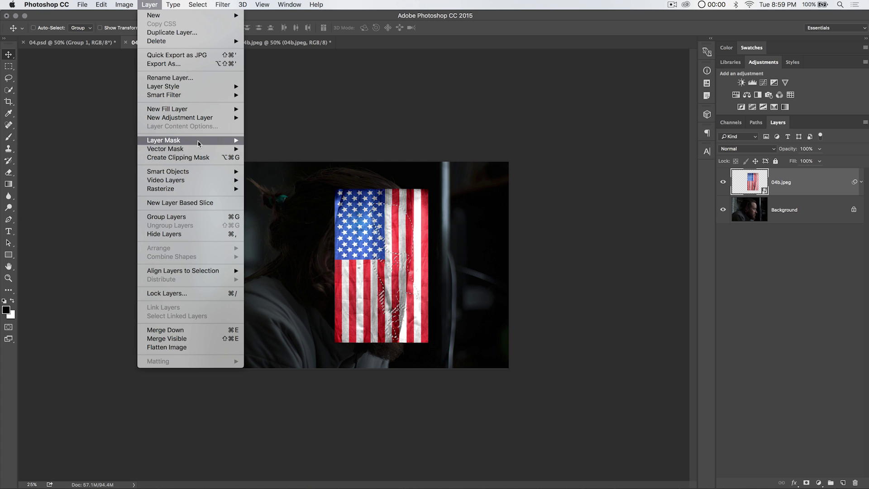
{"action": "mouse_move", "coordinate": [198, 143]}
{"action": "left_click", "coordinate": [276, 157]}
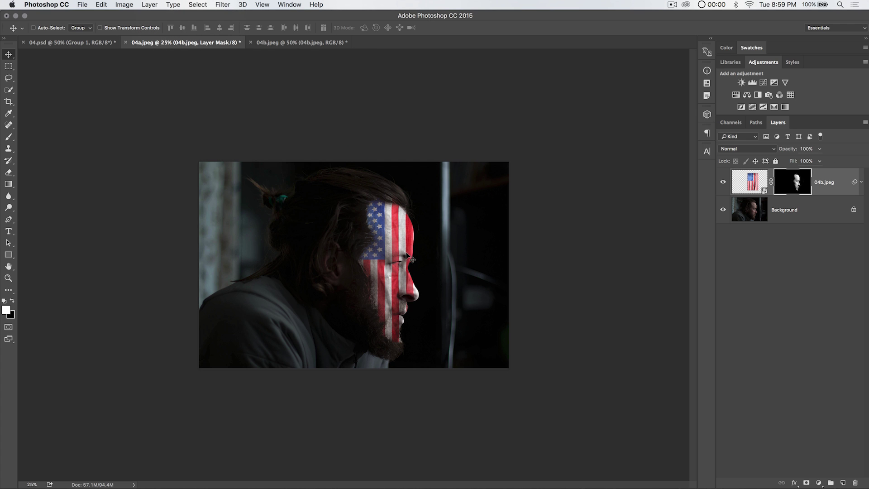
{"action": "key", "text": "super+equal"}
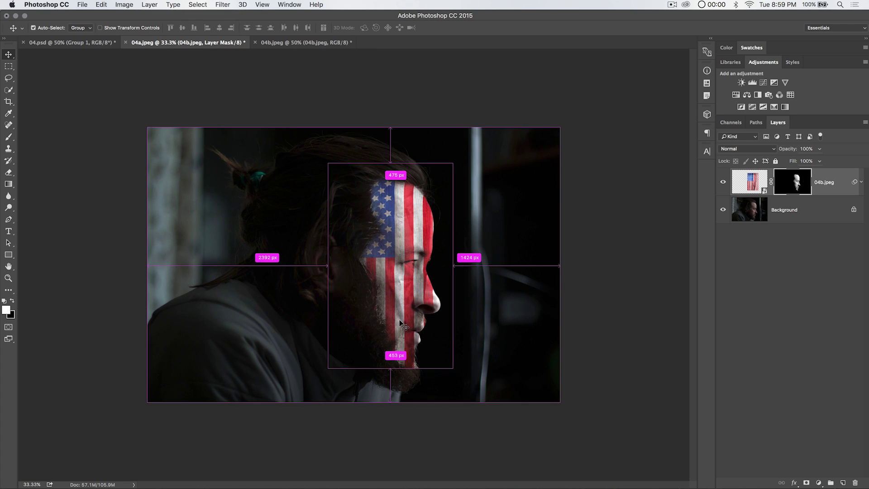
{"action": "key", "text": "super+equal"}
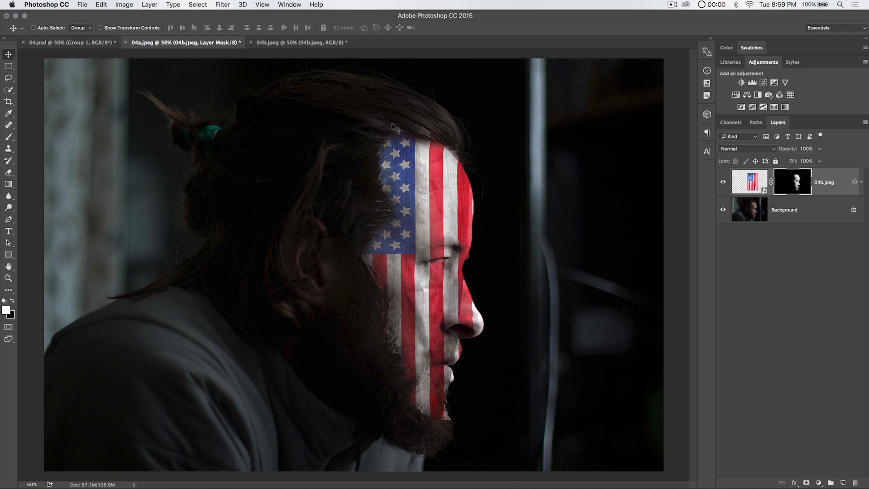
{"action": "left_click", "coordinate": [750, 178]}
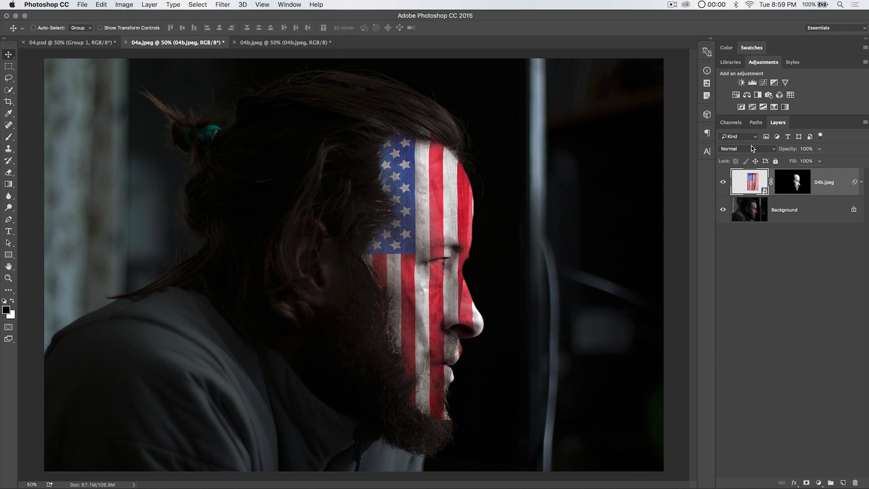
Set the flag layer to Soft Light and stamp all visible layers into Layer 1.
{"action": "left_click", "coordinate": [752, 149]}
{"action": "left_click", "coordinate": [736, 252]}
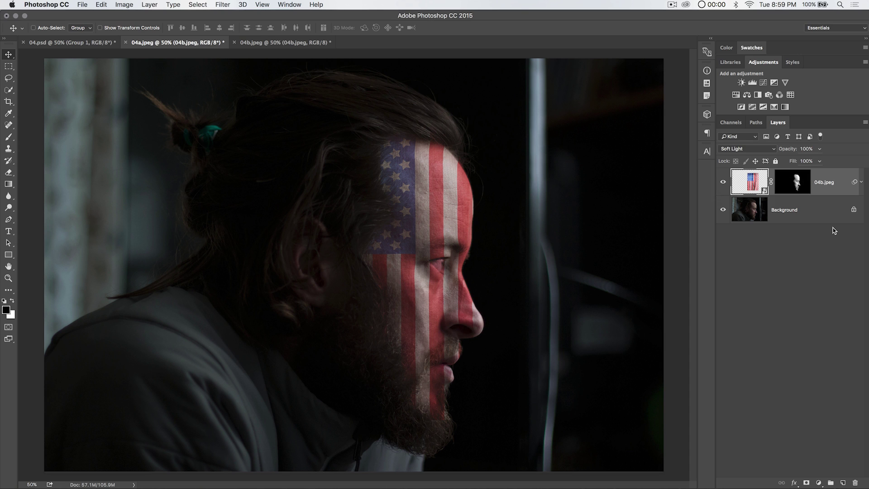
{"action": "key", "text": "super+alt+shift+e"}
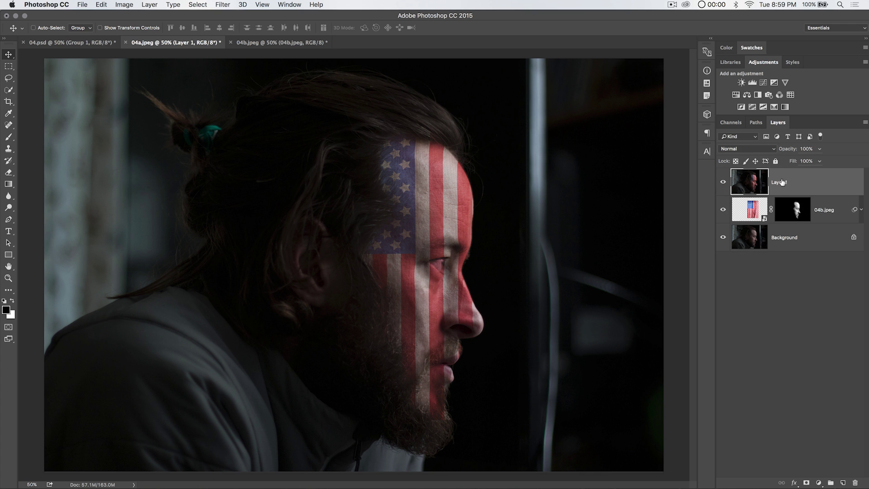
In Calculations, set both sources to Layer 1's Blue channel.
{"action": "left_click", "coordinate": [129, 5]}
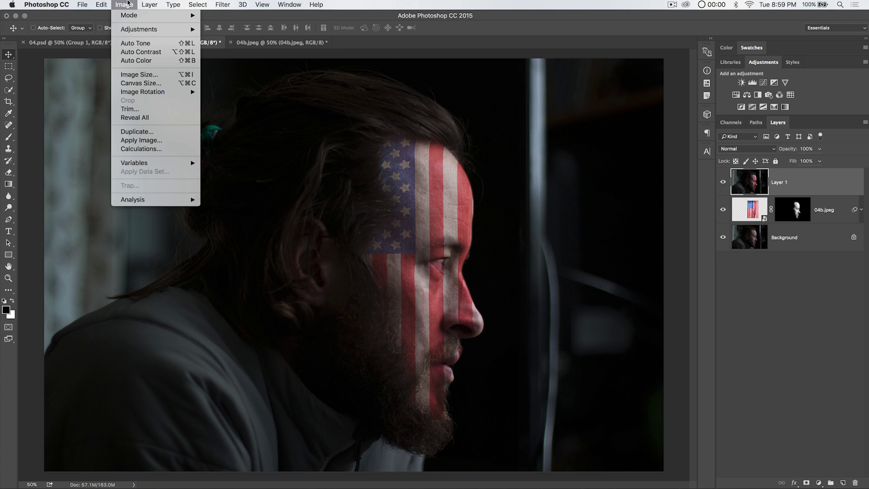
{"action": "left_click", "coordinate": [162, 149]}
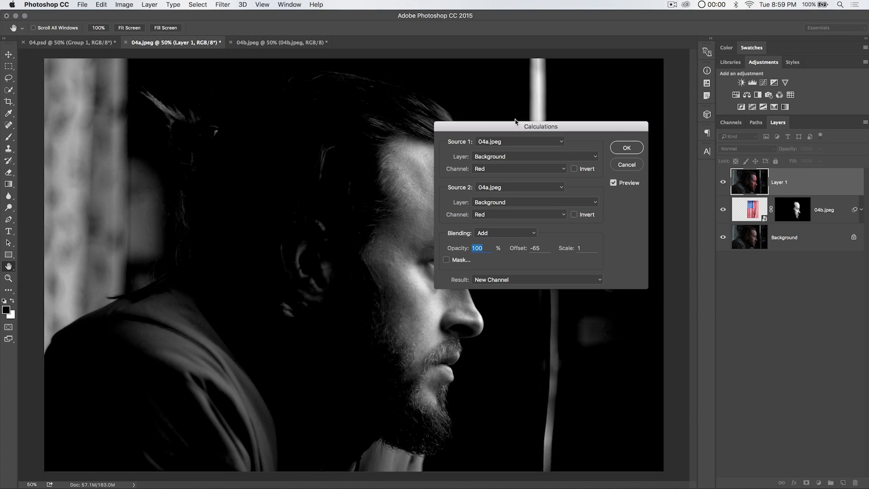
{"action": "left_click", "coordinate": [501, 155]}
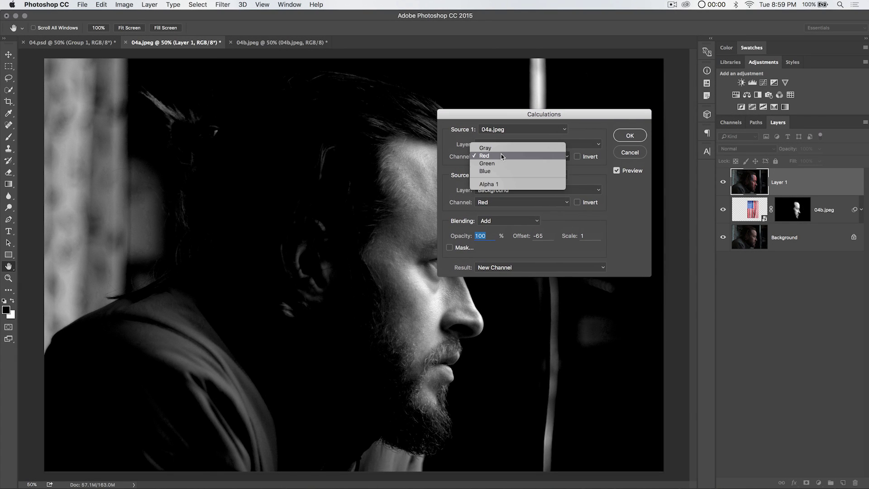
{"action": "left_click", "coordinate": [498, 172]}
{"action": "left_click_drag", "start_coordinate": [504, 118], "coordinate": [545, 102]}
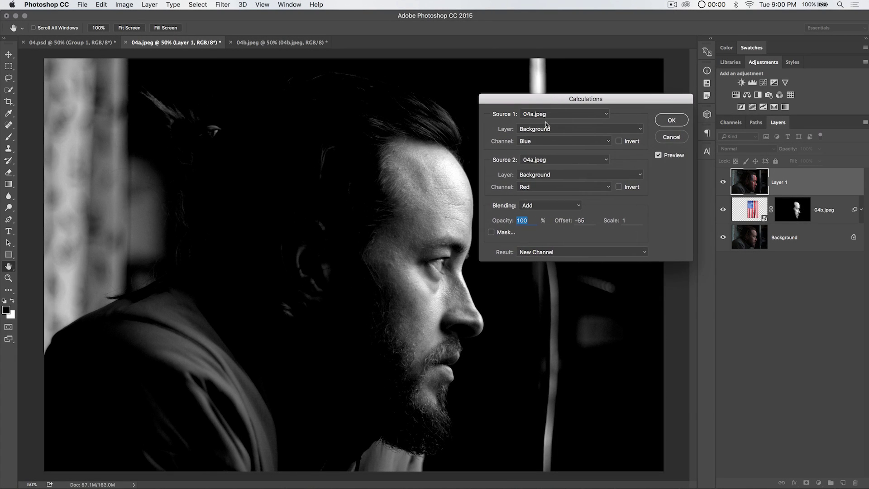
{"action": "left_click", "coordinate": [544, 185]}
{"action": "left_click", "coordinate": [526, 197]}
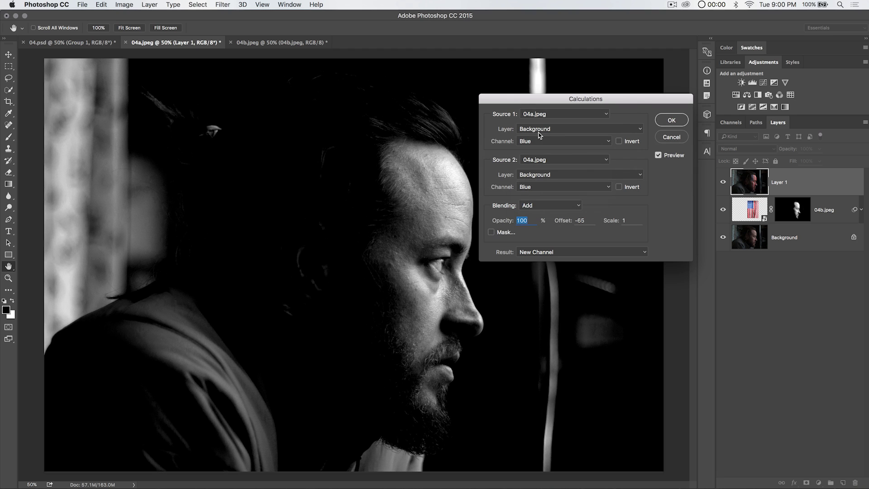
{"action": "left_click", "coordinate": [539, 129]}
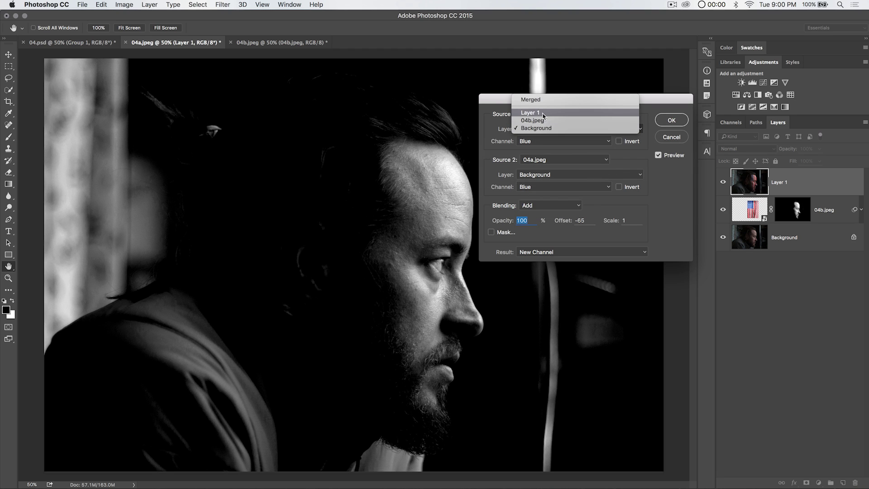
{"action": "left_click", "coordinate": [543, 116]}
{"action": "left_click", "coordinate": [546, 176]}
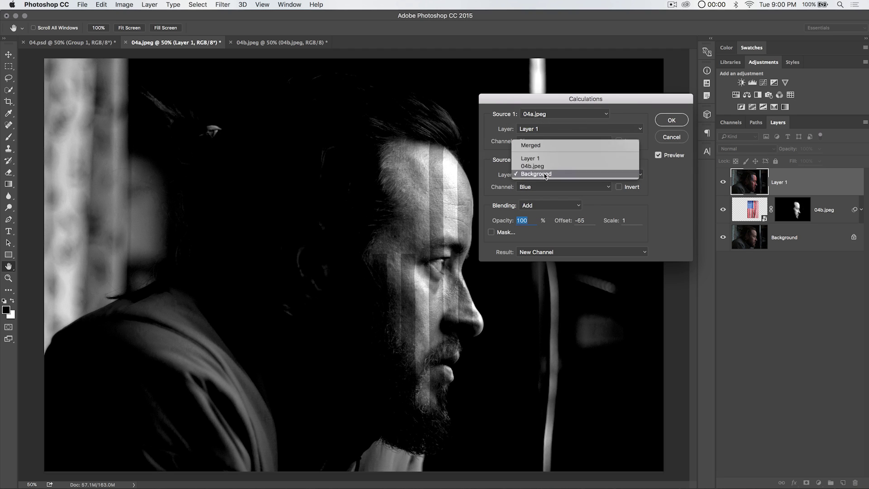
{"action": "left_click", "coordinate": [533, 158]}
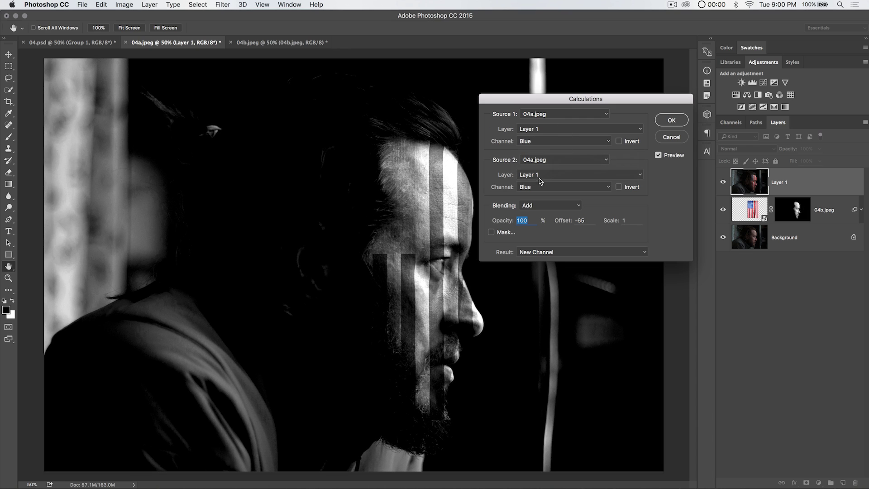
Blend the sources with Multiply at 75% opacity and output to a new document.
{"action": "left_click", "coordinate": [542, 207]}
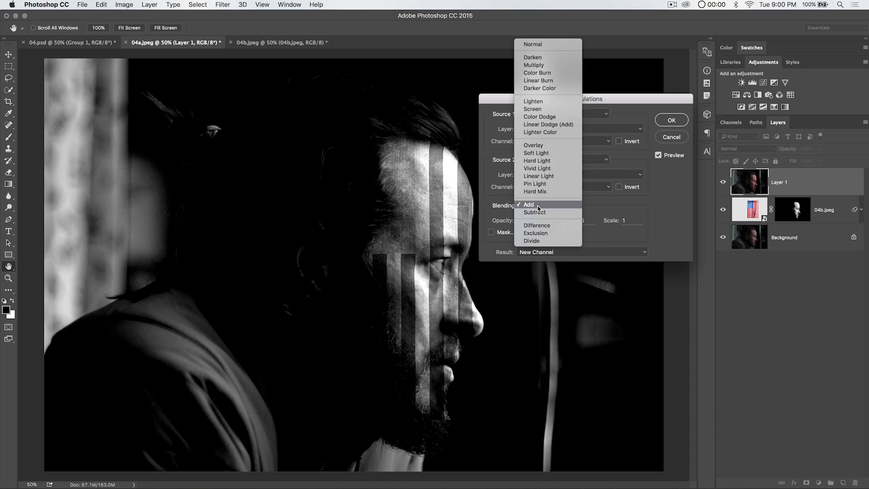
{"action": "left_click", "coordinate": [535, 65]}
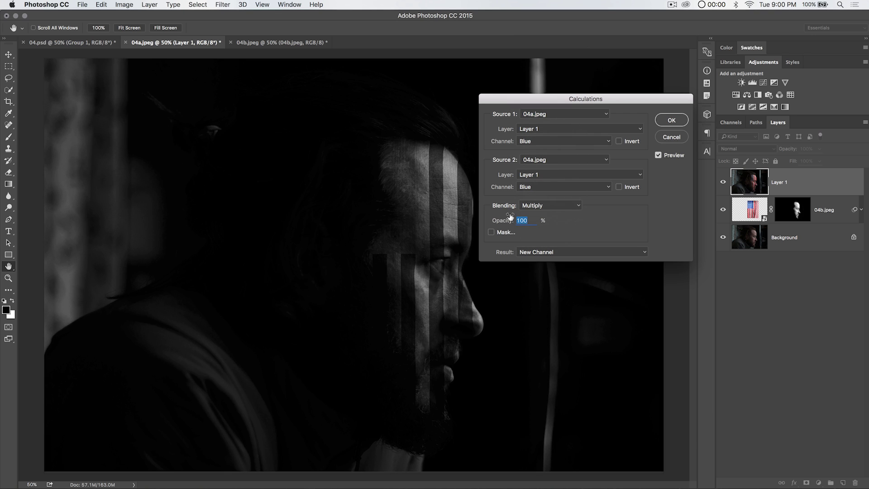
{"action": "left_click_drag", "start_coordinate": [505, 220], "coordinate": [493, 218]}
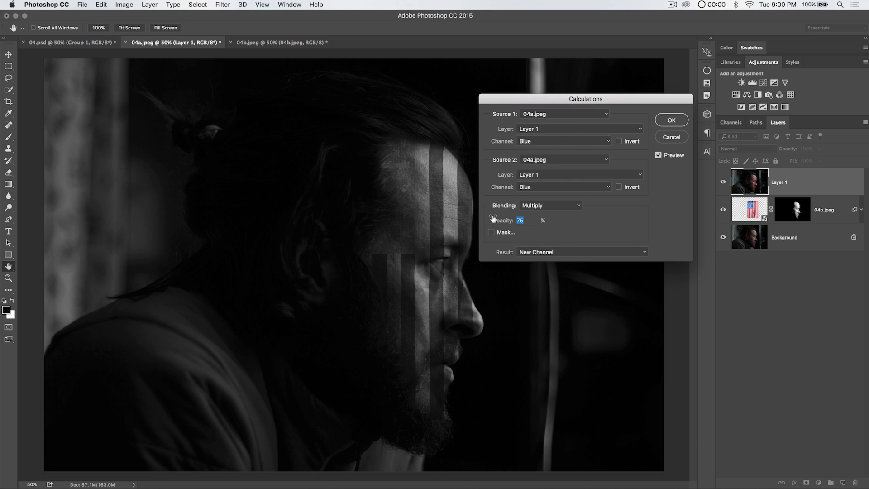
{"action": "left_click", "coordinate": [549, 248]}
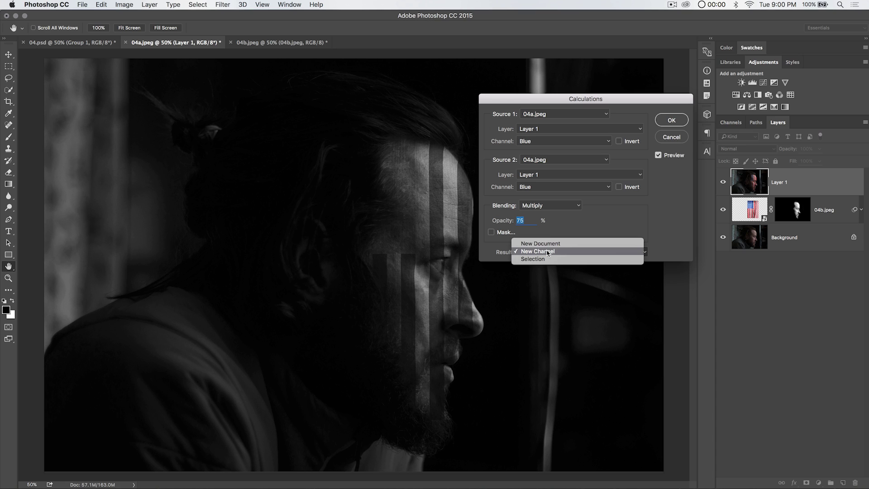
{"action": "left_click", "coordinate": [547, 254]}
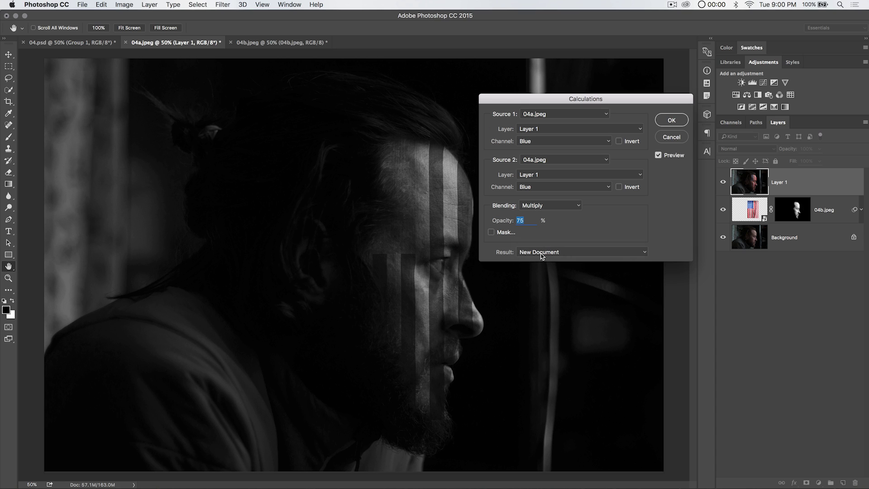
{"action": "left_click", "coordinate": [671, 120]}
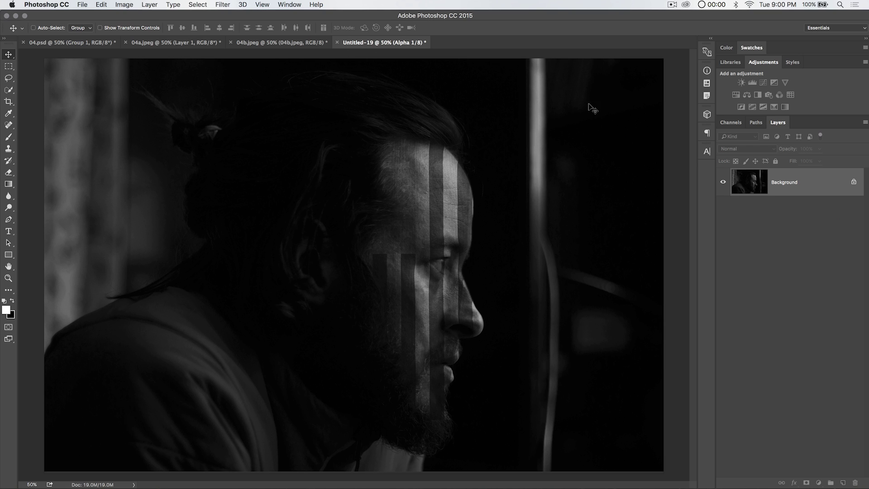
Convert Untitled-19 to Grayscale, then to RGB Color.
{"action": "left_click", "coordinate": [731, 122]}
{"action": "left_click", "coordinate": [777, 123]}
{"action": "left_click", "coordinate": [149, 4]}
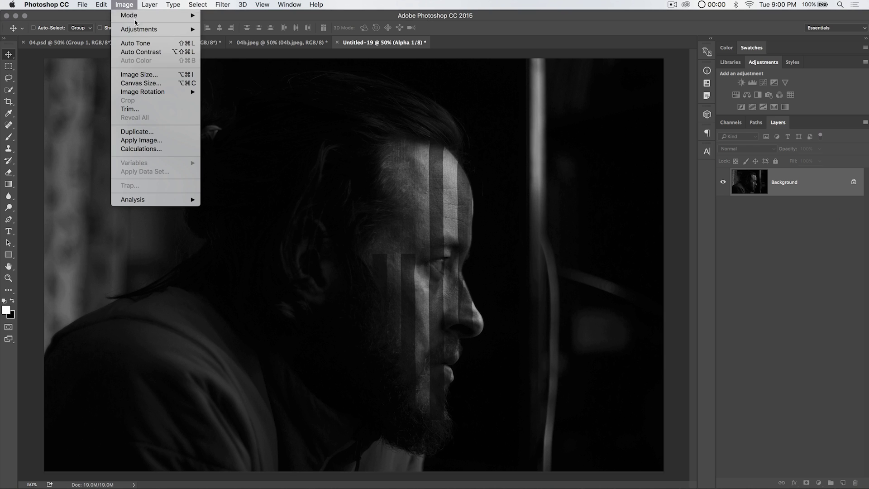
{"action": "mouse_move", "coordinate": [133, 16]}
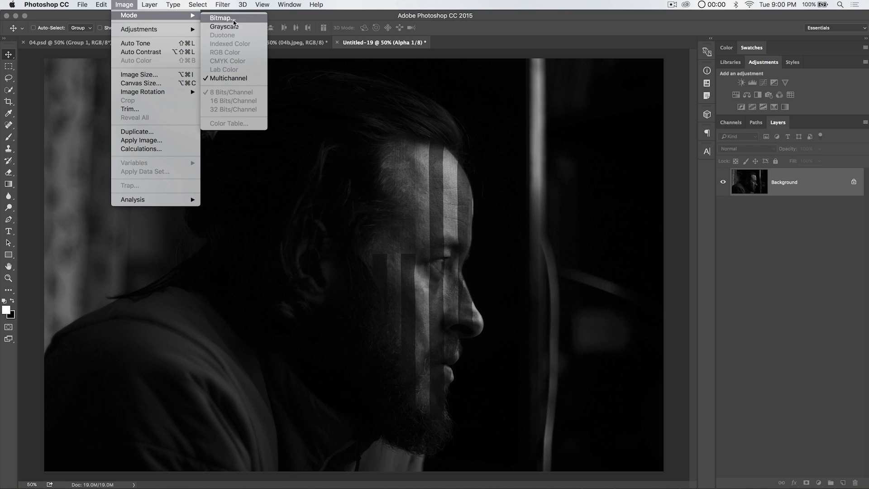
{"action": "left_click", "coordinate": [222, 27]}
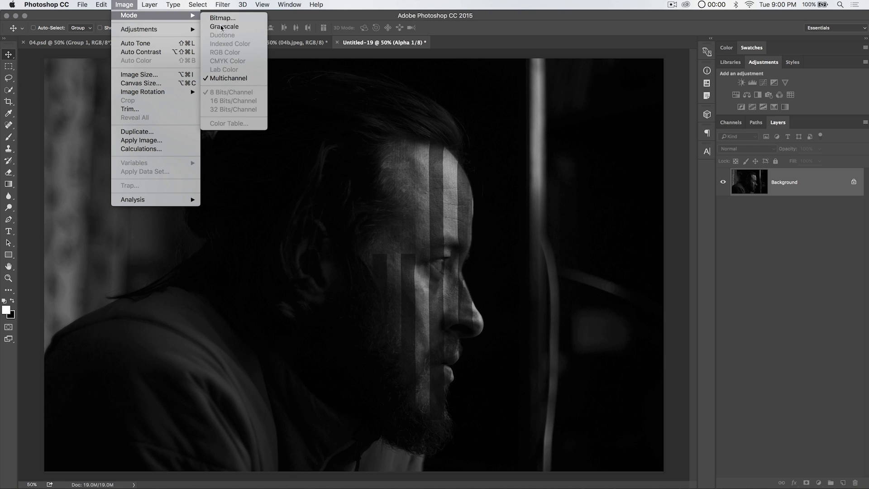
{"action": "left_click", "coordinate": [124, 5]}
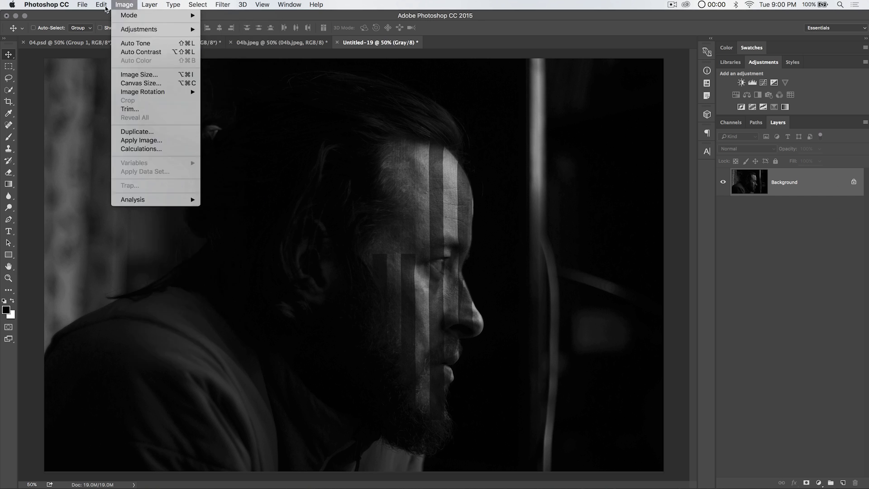
{"action": "mouse_move", "coordinate": [128, 17]}
{"action": "left_click", "coordinate": [235, 53]}
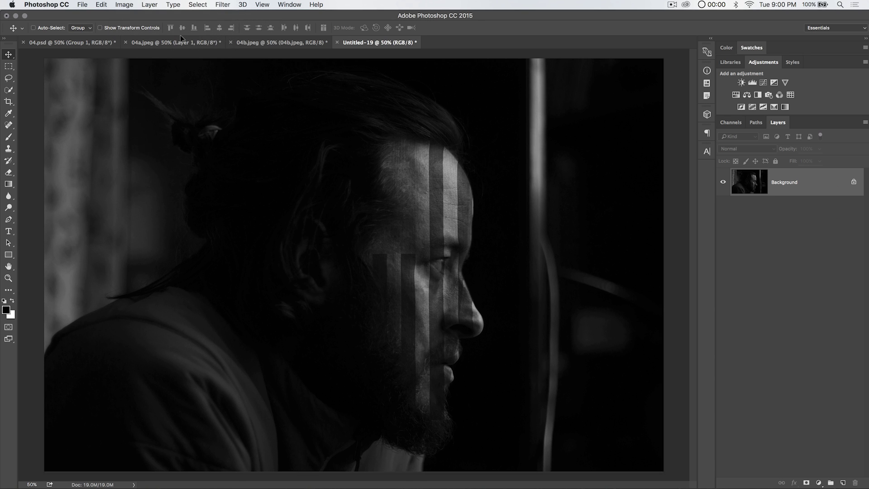
Bring the result into 04a.jpeg as Layer 2 and close Untitled-19 without saving.
{"action": "left_click", "coordinate": [180, 42]}
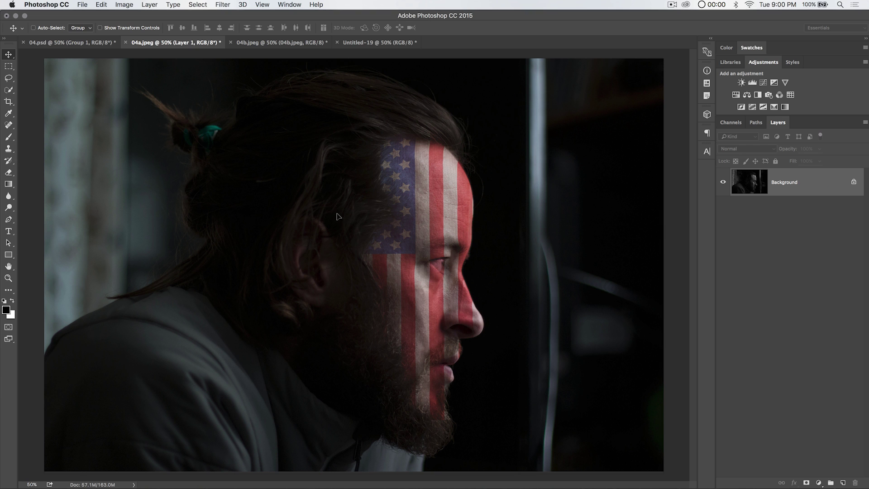
{"action": "key", "text": "super+alt+shift+e"}
{"action": "key", "text": "super+shift+u"}
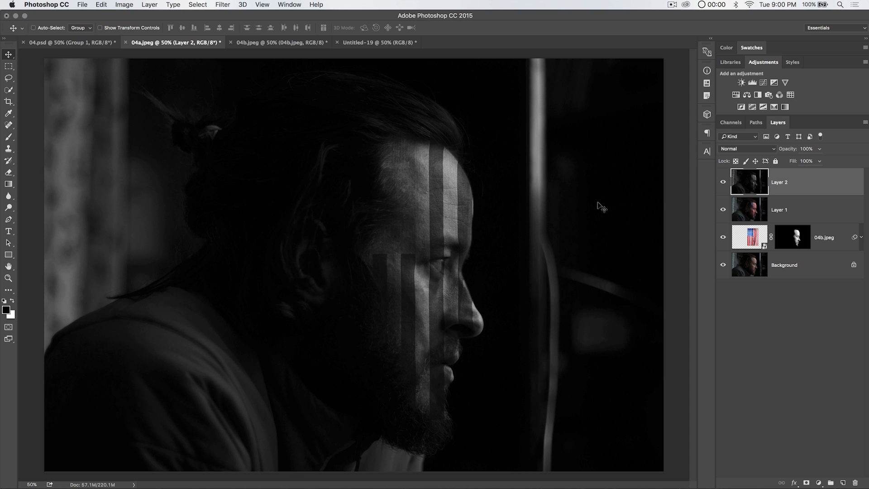
{"action": "left_click_drag", "start_coordinate": [601, 207], "coordinate": [521, 163]}
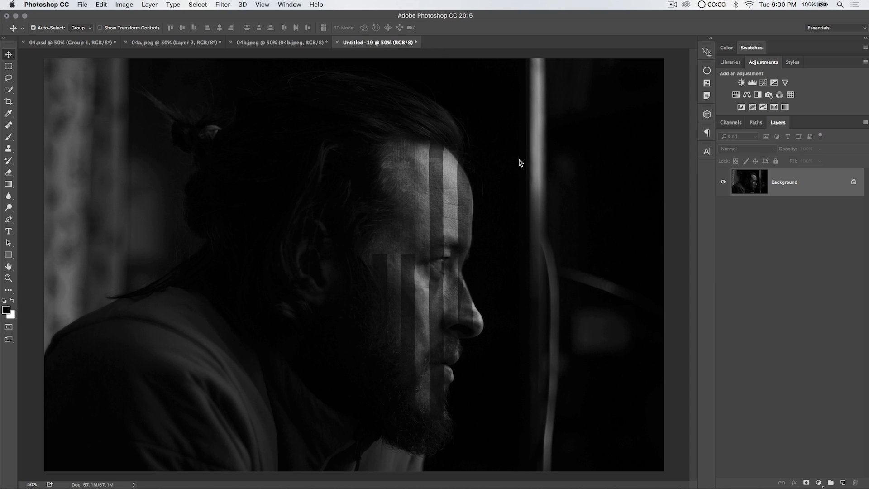
{"action": "key", "text": "super+w"}
{"action": "left_click", "coordinate": [404, 182]}
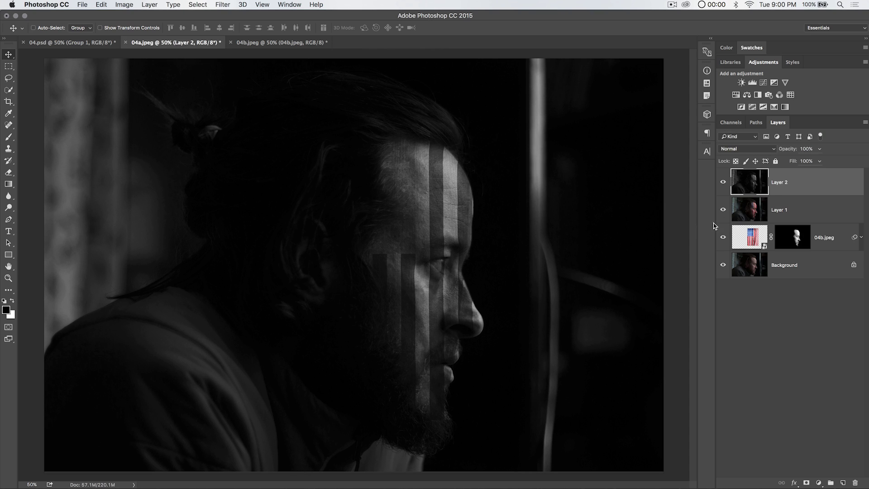
Rename Layer 2 to 'Calc-Layer', then delete Layer 1 and undo the deletion.
{"action": "double_click", "coordinate": [776, 181]}
{"action": "type", "text": "Calc-Layer"}
{"action": "key", "text": "Return"}
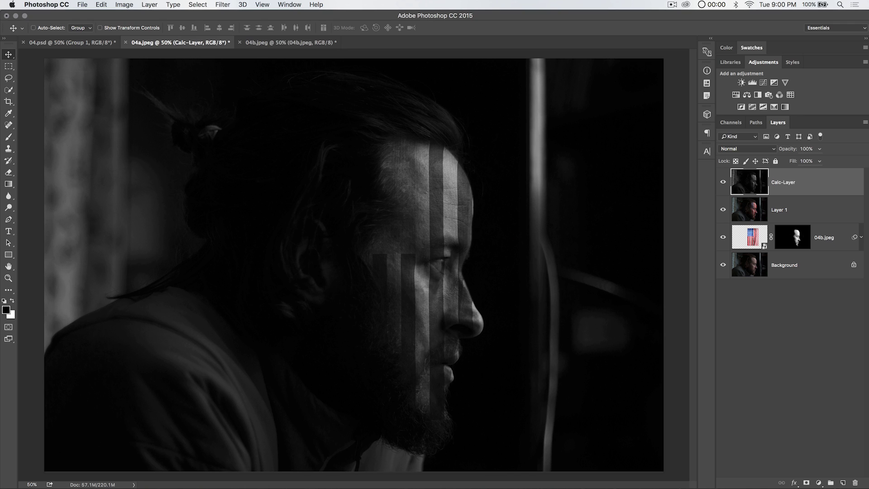
{"action": "left_click", "coordinate": [803, 204]}
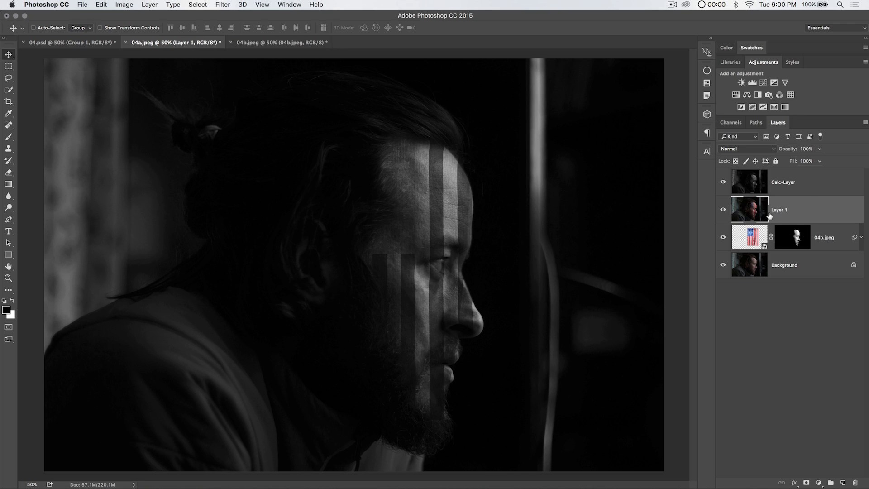
{"action": "key", "text": "Delete"}
{"action": "left_click", "coordinate": [773, 183]}
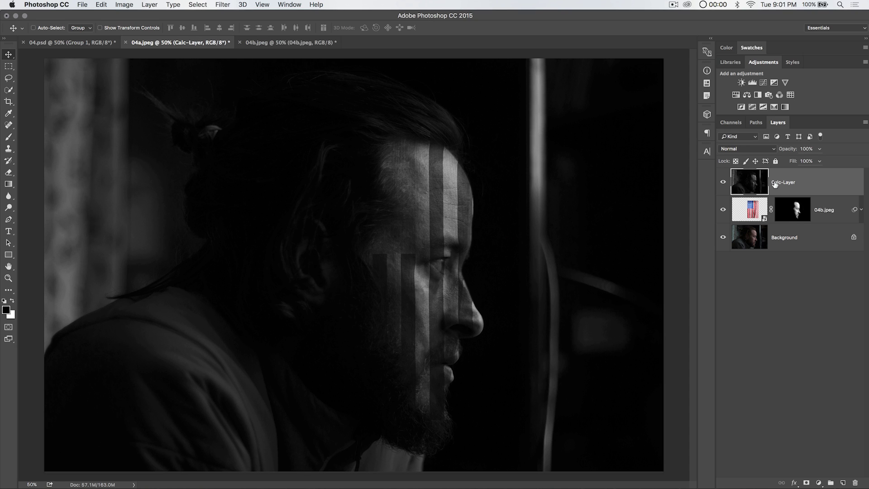
{"action": "key", "text": "super+z"}
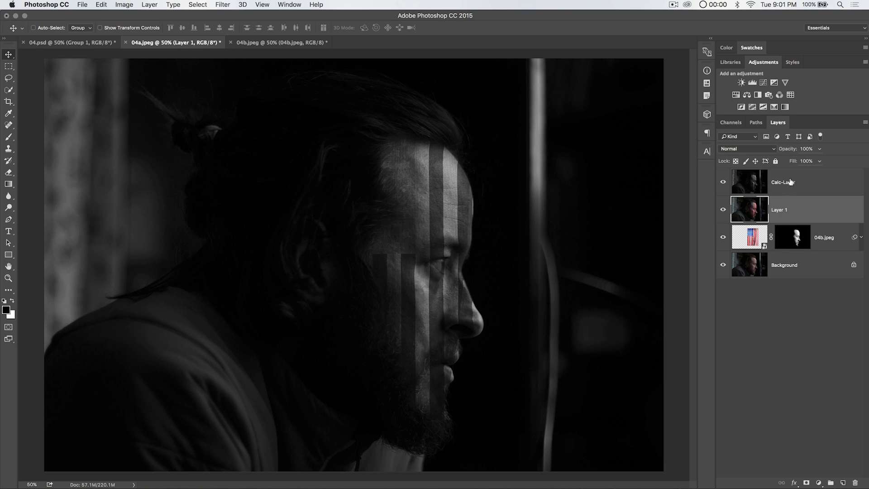
Set Calc-Layer's blend mode to Multiply.
{"action": "left_click", "coordinate": [790, 183]}
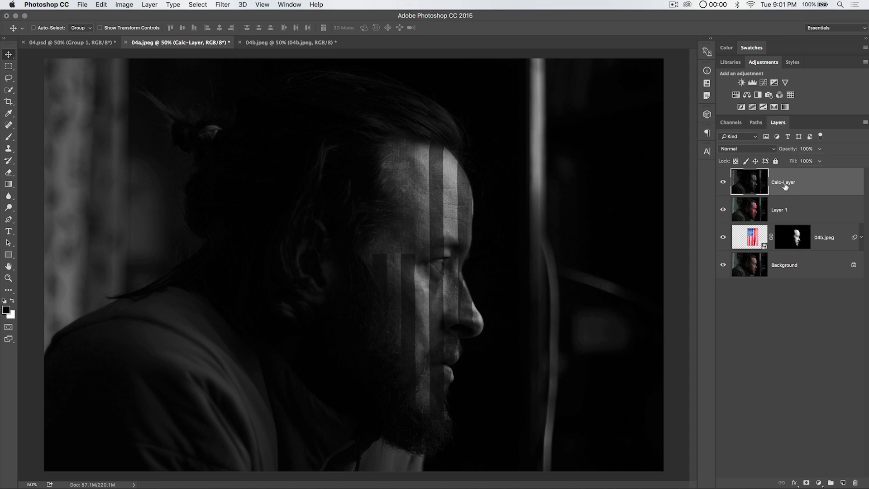
{"action": "left_click", "coordinate": [746, 149]}
{"action": "left_click", "coordinate": [736, 176]}
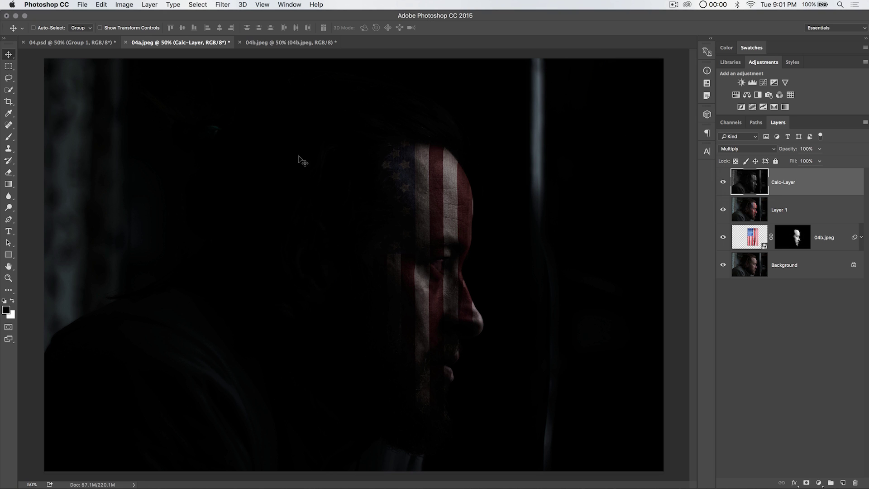
Add a Levels adjustment and clip it to Calc-Layer.
{"action": "left_click", "coordinate": [752, 82]}
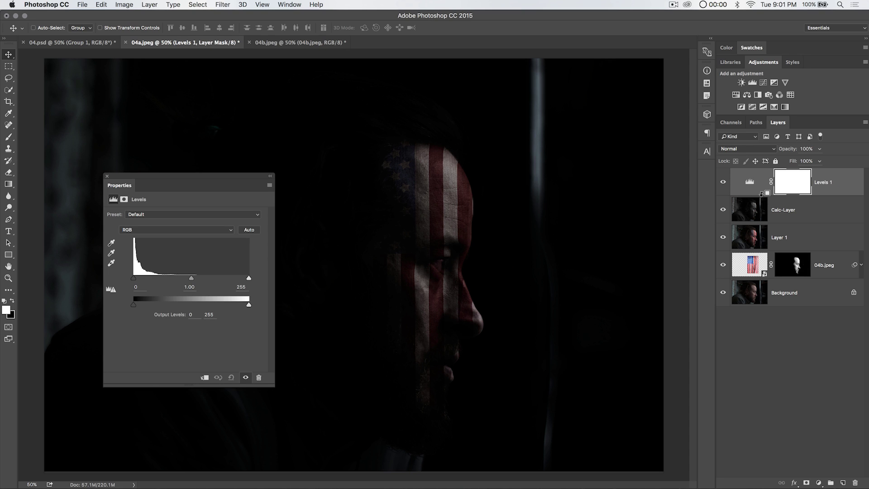
{"action": "left_click", "coordinate": [785, 208]}
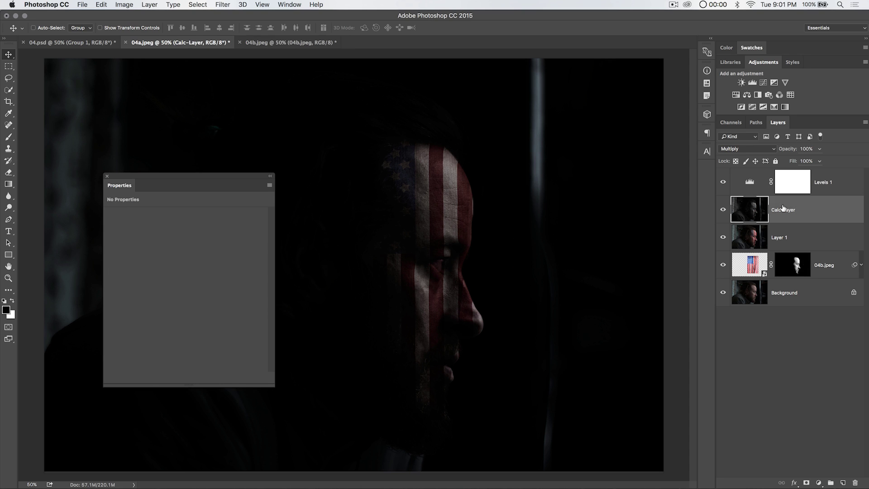
{"action": "left_click", "coordinate": [820, 181]}
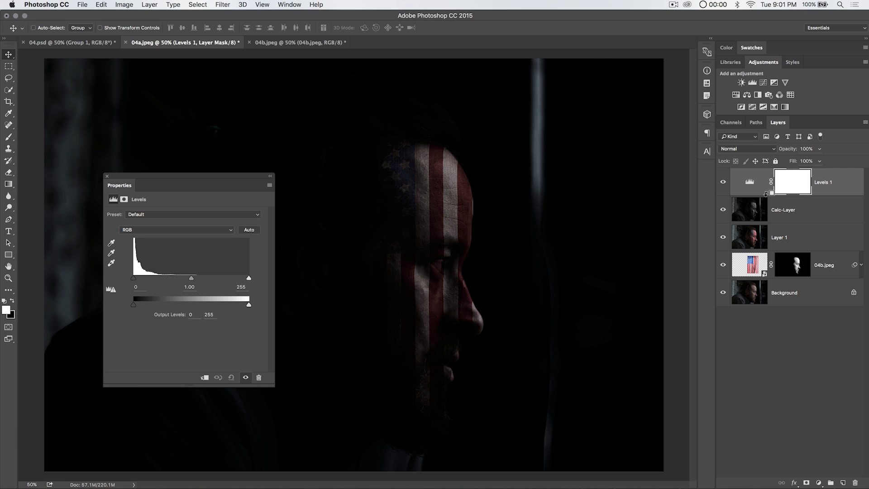
{"action": "left_click", "coordinate": [766, 194], "text": "alt"}
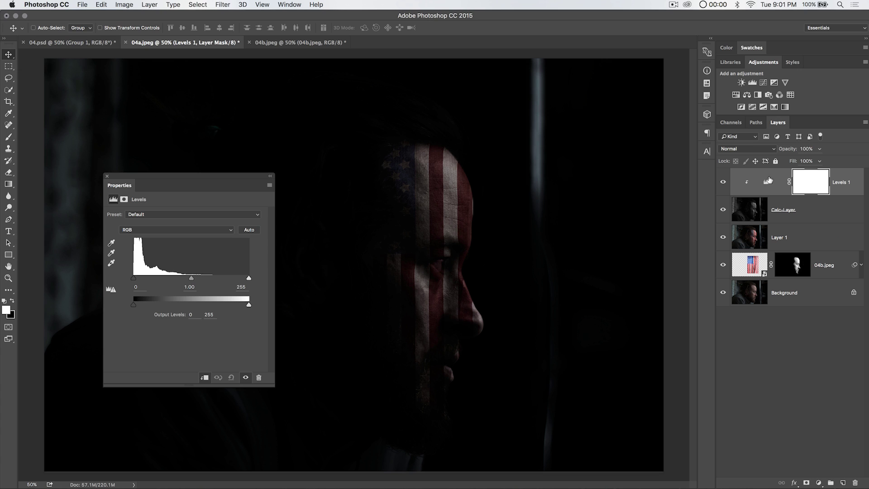
{"action": "left_click", "coordinate": [771, 209]}
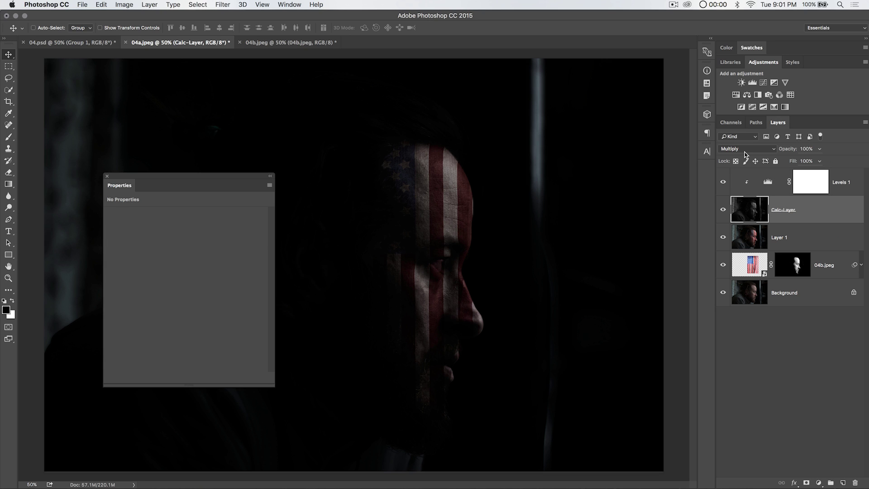
{"action": "left_click", "coordinate": [773, 179]}
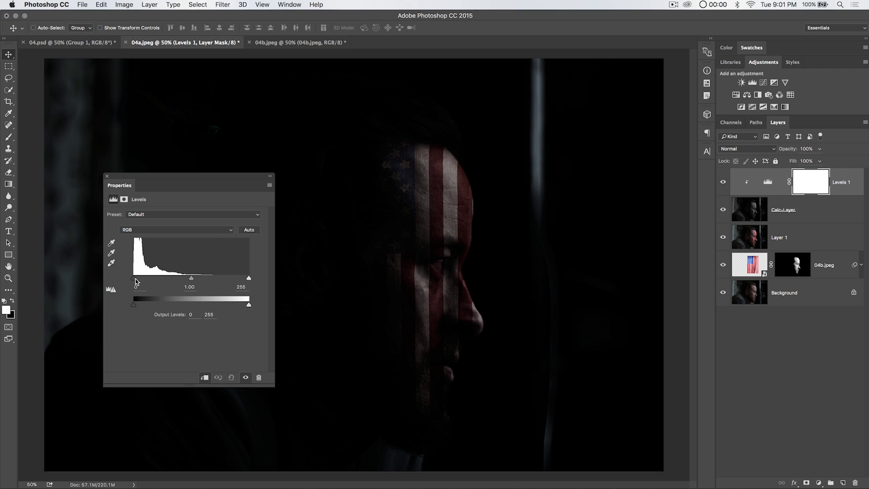
Set Levels black input to 15, midtone to 0.61, and raise the output black.
{"action": "left_click_drag", "start_coordinate": [136, 282], "coordinate": [138, 280]}
{"action": "left_click_drag", "start_coordinate": [191, 280], "coordinate": [201, 279]}
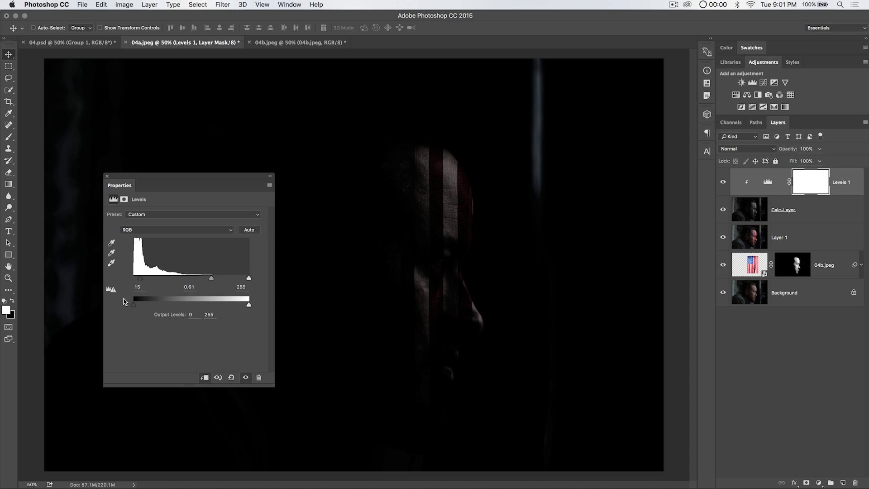
{"action": "left_click_drag", "start_coordinate": [135, 306], "coordinate": [190, 306]}
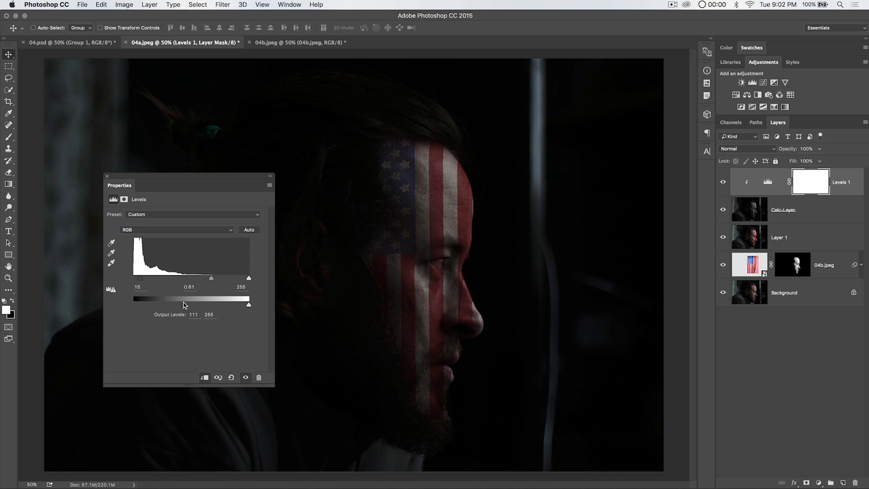
{"action": "left_click", "coordinate": [107, 177]}
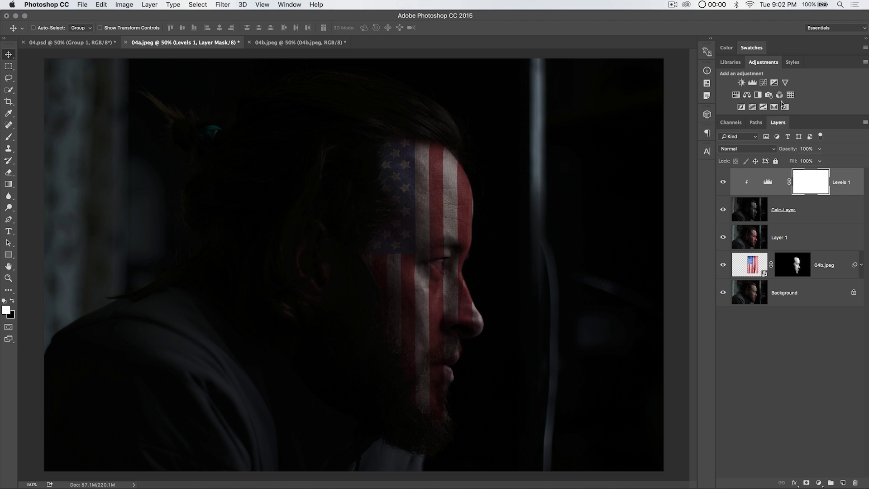
Add a Curves adjustment that raises the black point and lowers the white point.
{"action": "left_click", "coordinate": [763, 83]}
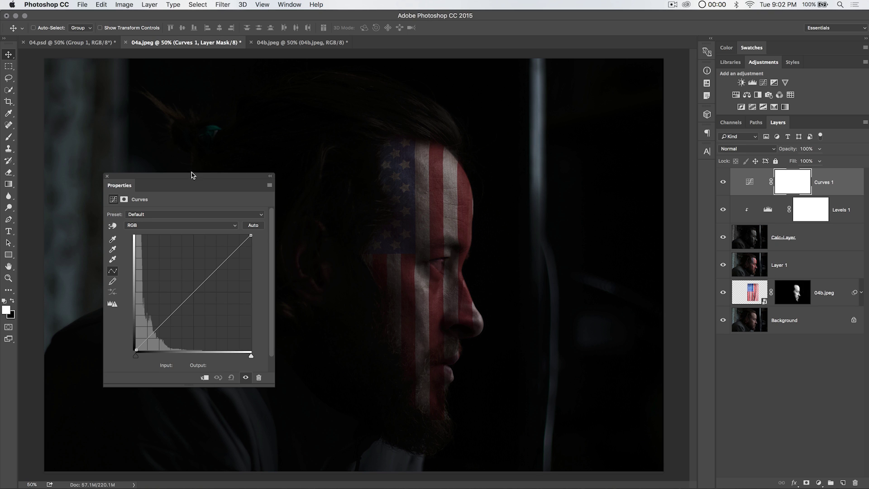
{"action": "left_click_drag", "start_coordinate": [191, 175], "coordinate": [181, 120]}
{"action": "left_click_drag", "start_coordinate": [125, 291], "coordinate": [121, 279]}
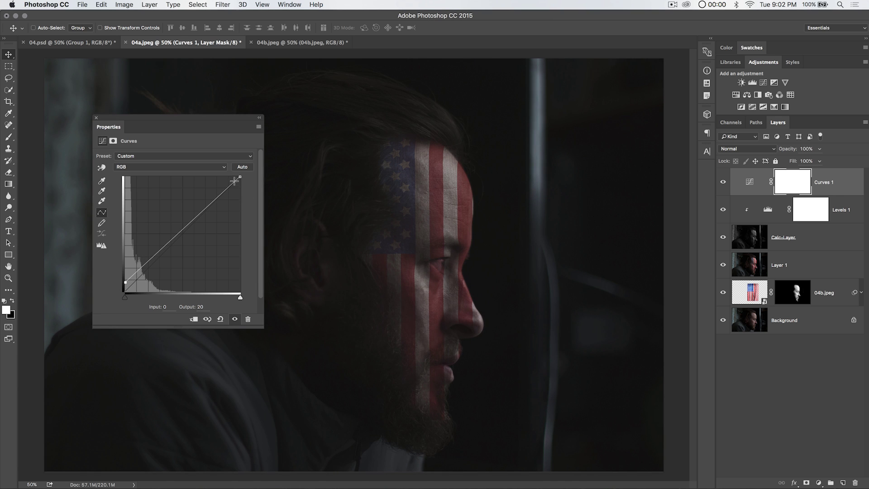
{"action": "left_click_drag", "start_coordinate": [238, 176], "coordinate": [240, 184]}
{"action": "left_click", "coordinate": [95, 119]}
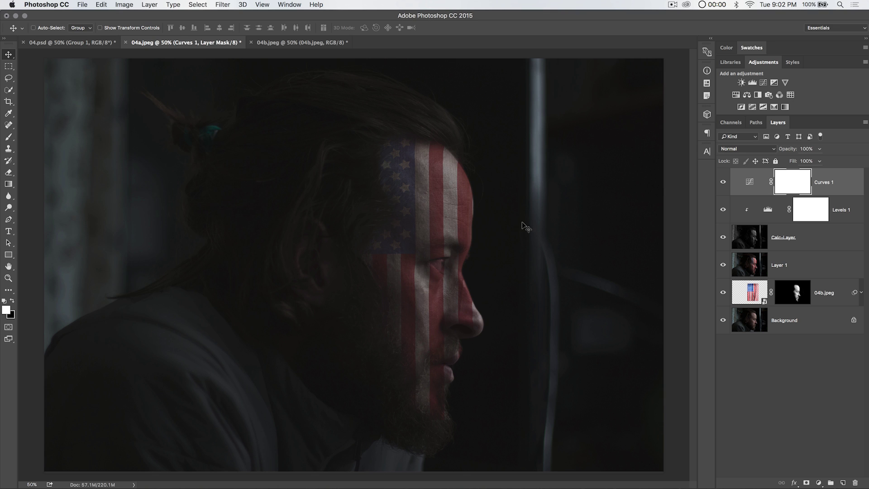
Reshape the Red curve and lift the Green curve slightly in the shadows.
{"action": "double_click", "coordinate": [749, 182]}
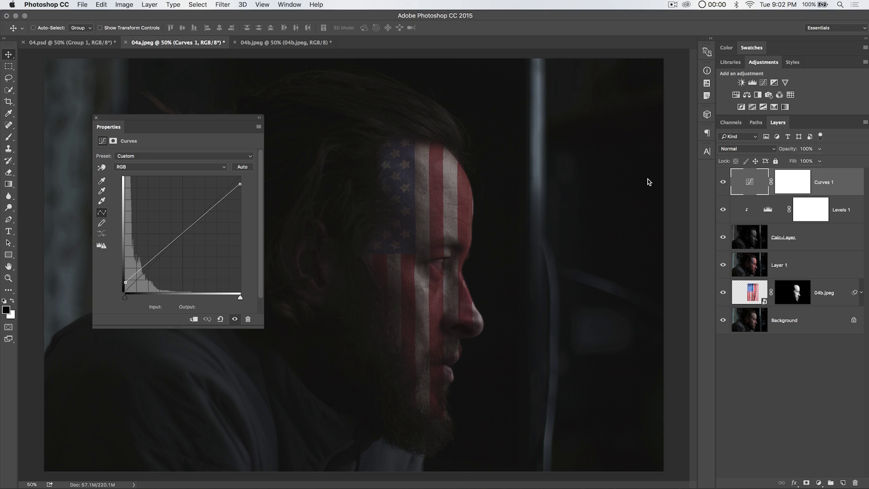
{"action": "left_click", "coordinate": [169, 167]}
{"action": "left_click", "coordinate": [152, 173]}
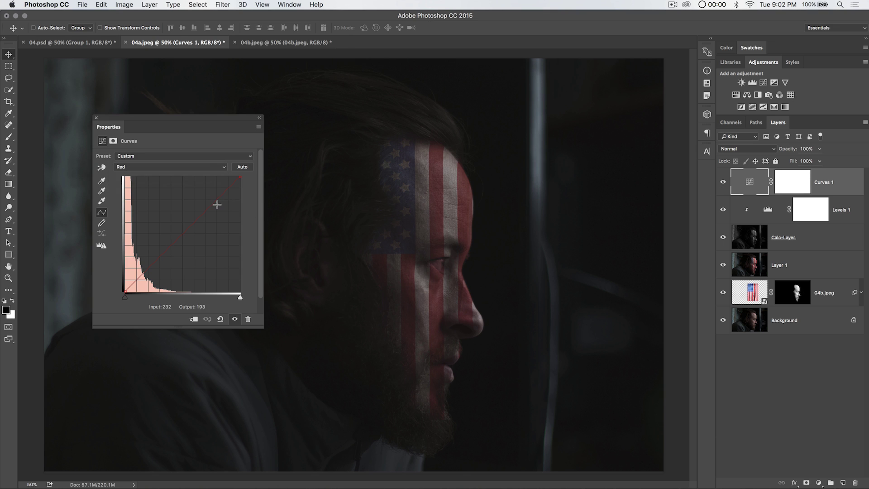
{"action": "mouse_move", "coordinate": [221, 199]}
{"action": "left_mouse_down"}
{"action": "mouse_move", "coordinate": [209, 193]}
{"action": "mouse_move", "coordinate": [220, 201]}
{"action": "left_mouse_up"}
{"action": "left_click", "coordinate": [190, 167]}
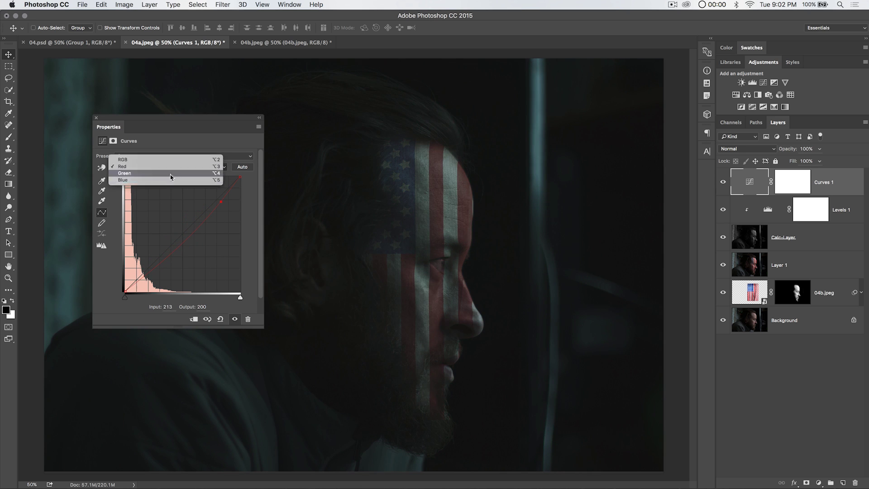
{"action": "left_click", "coordinate": [171, 178]}
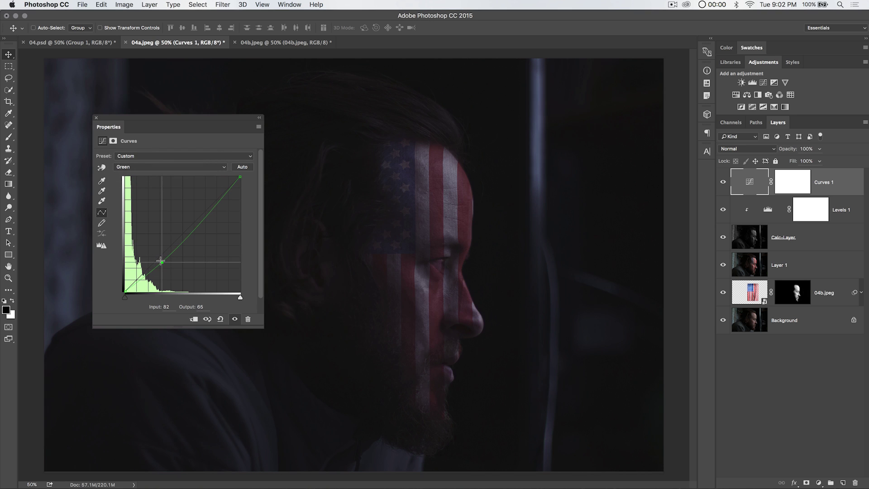
{"action": "left_click_drag", "start_coordinate": [155, 258], "coordinate": [156, 258]}
{"action": "left_click", "coordinate": [142, 167]}
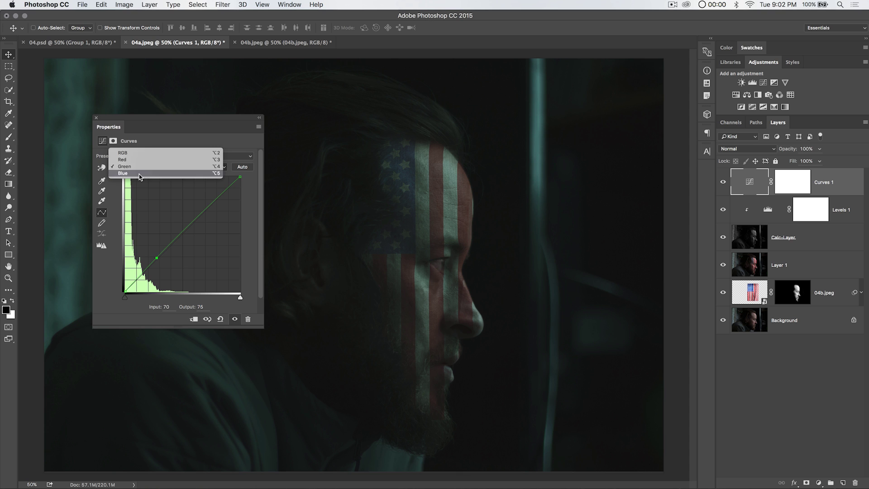
Add a low point on the Blue curve and pull its upper section down slightly.
{"action": "left_click", "coordinate": [138, 173]}
{"action": "left_click_drag", "start_coordinate": [159, 256], "coordinate": [156, 260]}
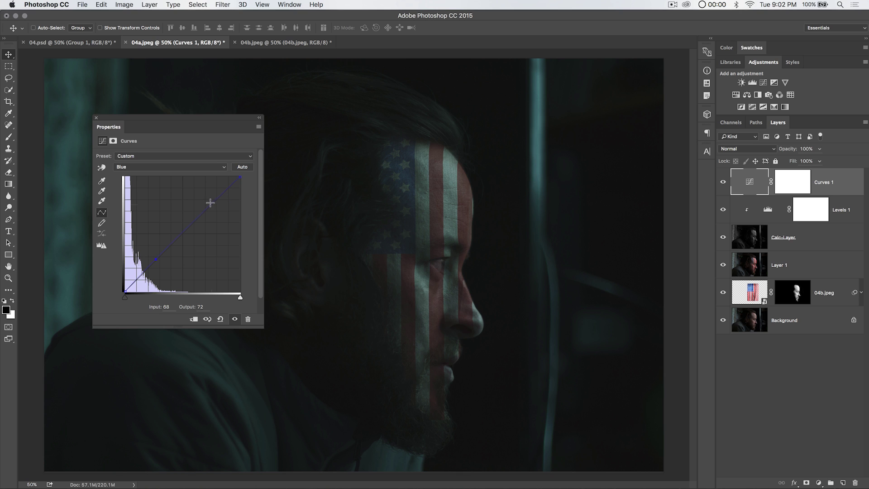
{"action": "left_click_drag", "start_coordinate": [209, 204], "coordinate": [211, 208]}
{"action": "left_click", "coordinate": [155, 258]}
{"action": "left_click_drag", "start_coordinate": [209, 207], "coordinate": [204, 212]}
{"action": "left_click", "coordinate": [96, 118]}
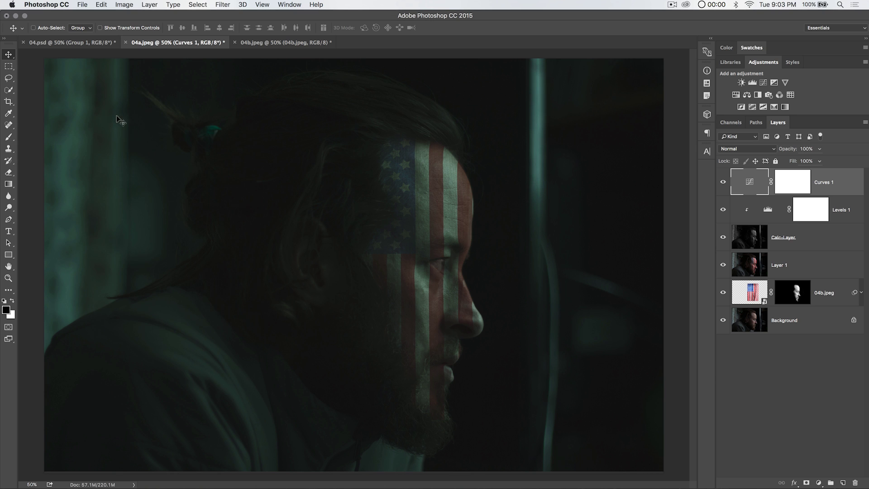
Add a Color Balance layer with Shadows at Cyan-Red +8, Magenta-Green -4, Yellow-Blue -3.
{"action": "left_click", "coordinate": [747, 95]}
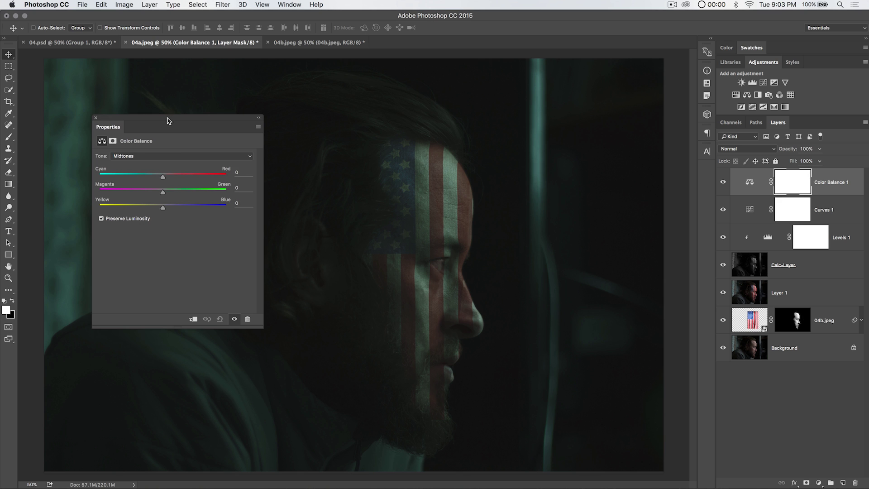
{"action": "left_click_drag", "start_coordinate": [172, 120], "coordinate": [140, 116]}
{"action": "left_click", "coordinate": [103, 153]}
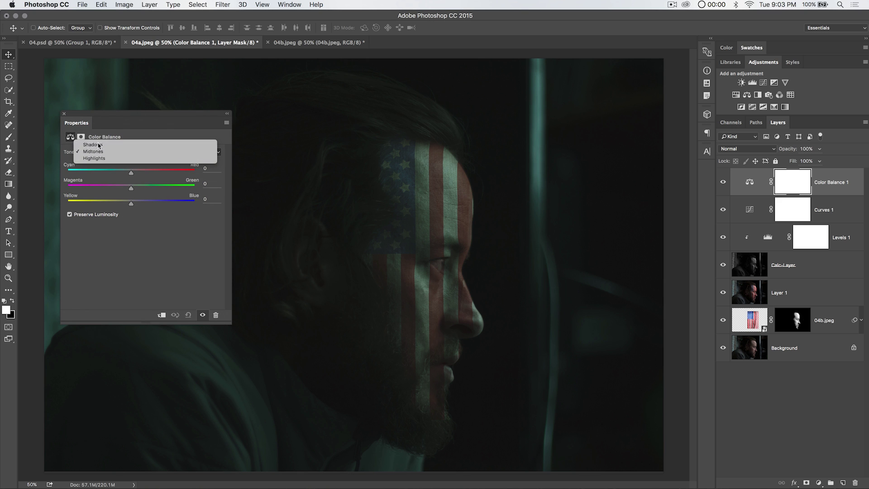
{"action": "left_click", "coordinate": [93, 145]}
{"action": "left_click_drag", "start_coordinate": [132, 172], "coordinate": [135, 172]}
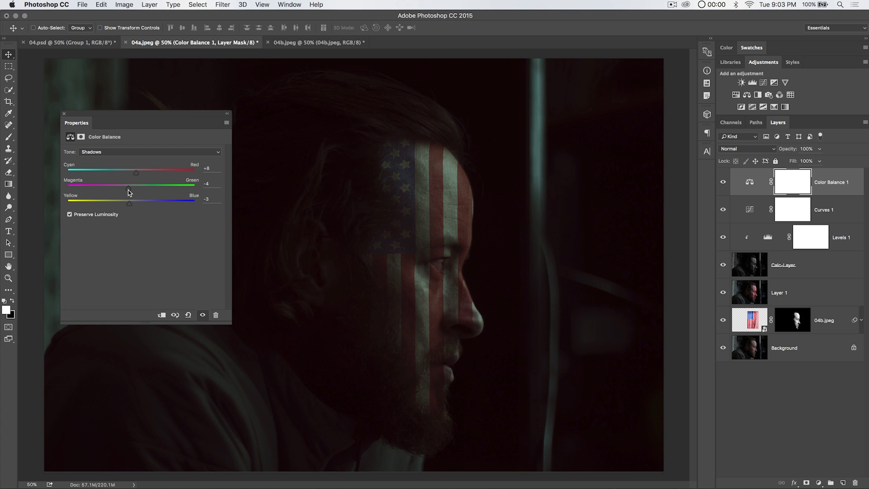
Set Color Balance Highlights to Cyan-Red +10, Magenta-Green -5, Yellow-Blue -13.
{"action": "left_click", "coordinate": [113, 152]}
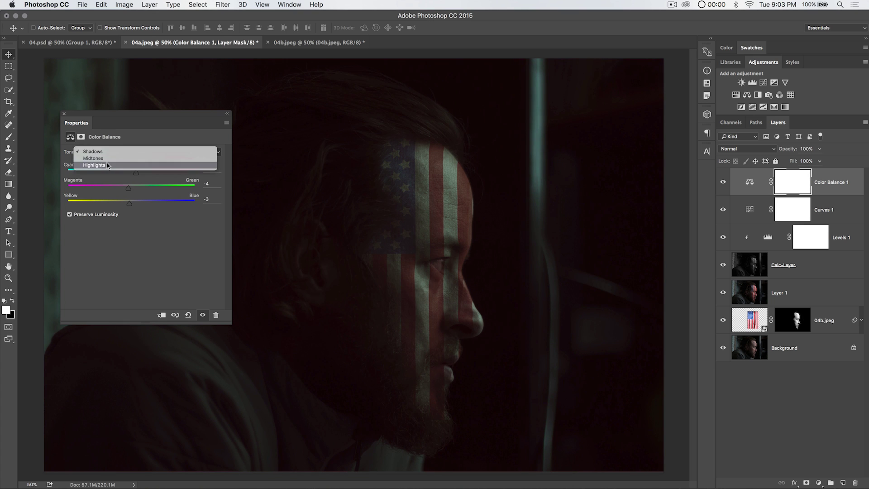
{"action": "left_click", "coordinate": [113, 166]}
{"action": "left_click_drag", "start_coordinate": [131, 206], "coordinate": [123, 205]}
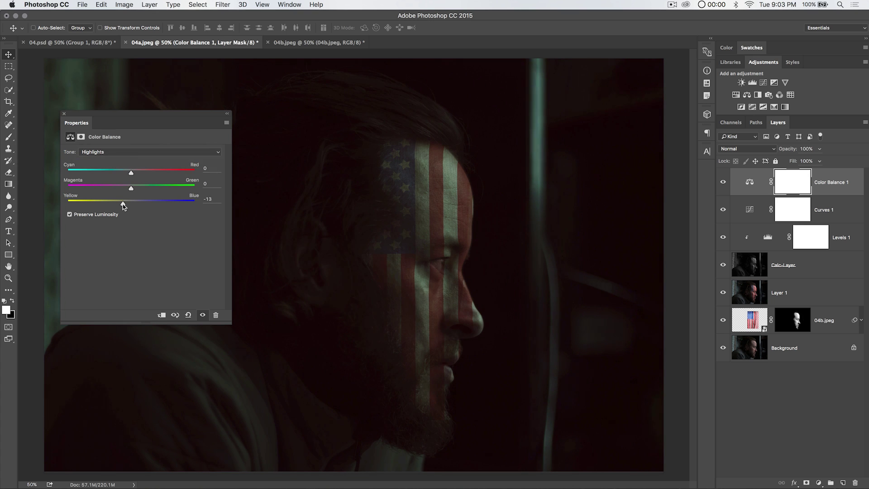
{"action": "left_click_drag", "start_coordinate": [131, 176], "coordinate": [129, 193]}
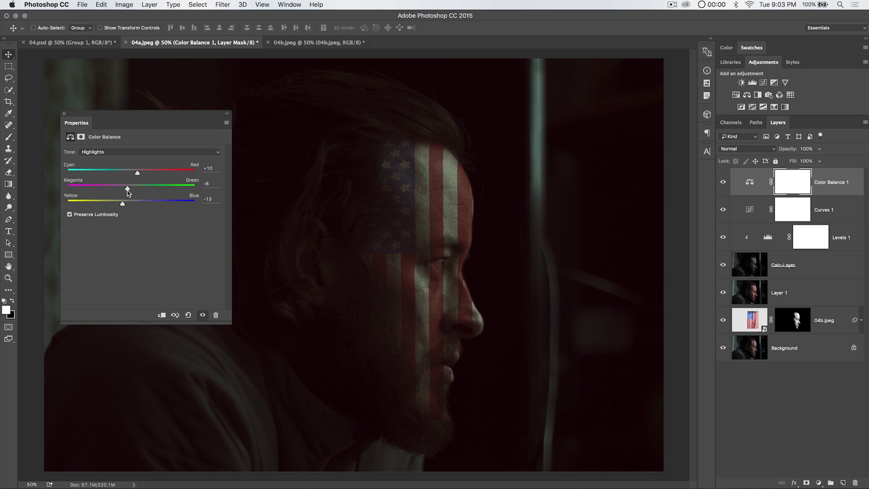
{"action": "left_click", "coordinate": [64, 114]}
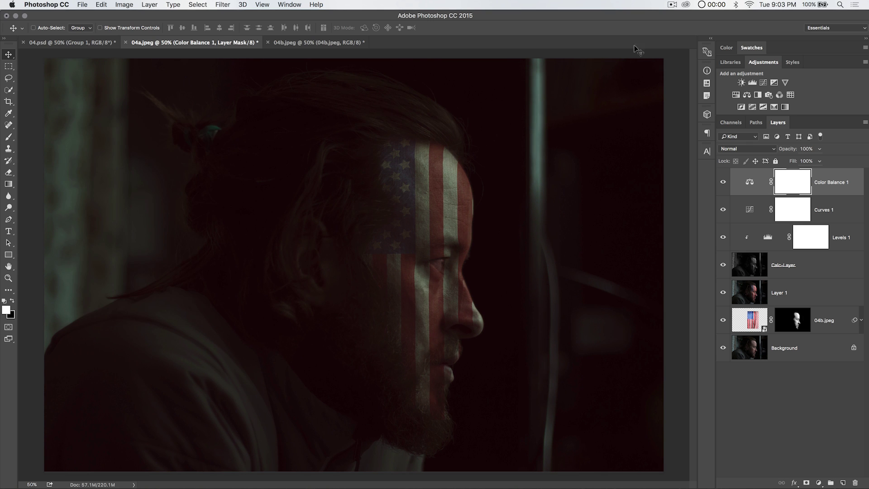
{"action": "left_click", "coordinate": [790, 96]}
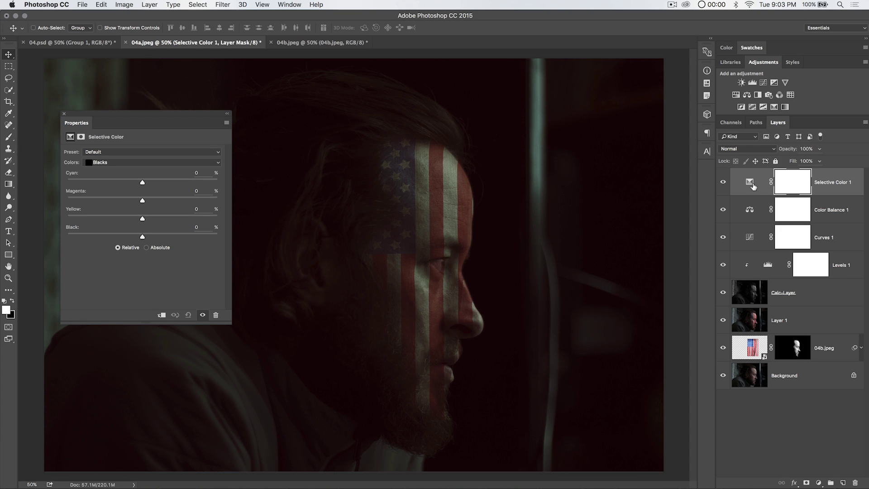
Reduce Black to -52 in the Selective Color Blacks range.
{"action": "left_click", "coordinate": [131, 163]}
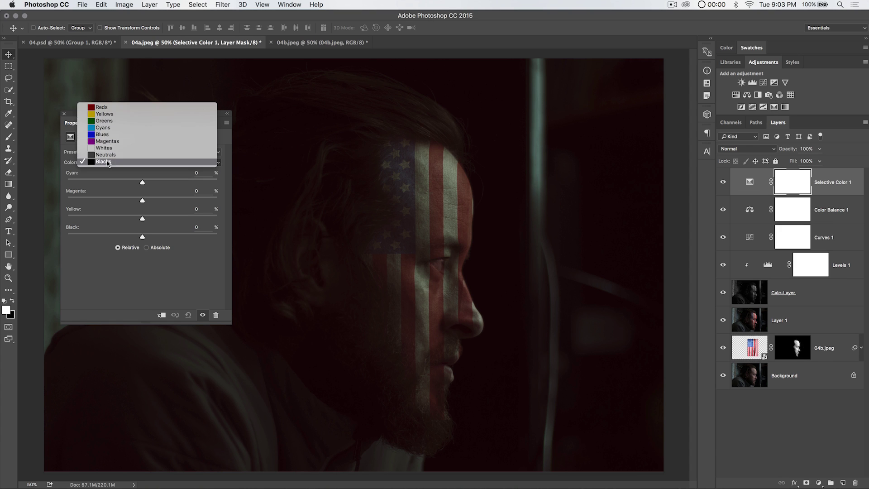
{"action": "left_click", "coordinate": [108, 162]}
{"action": "mouse_move", "coordinate": [139, 236]}
{"action": "left_mouse_down"}
{"action": "mouse_move", "coordinate": [99, 236]}
{"action": "mouse_move", "coordinate": [143, 241]}
{"action": "left_mouse_up"}
Cut Black in the Whites range to -85, toggling the layer to compare.
{"action": "left_click", "coordinate": [116, 163]}
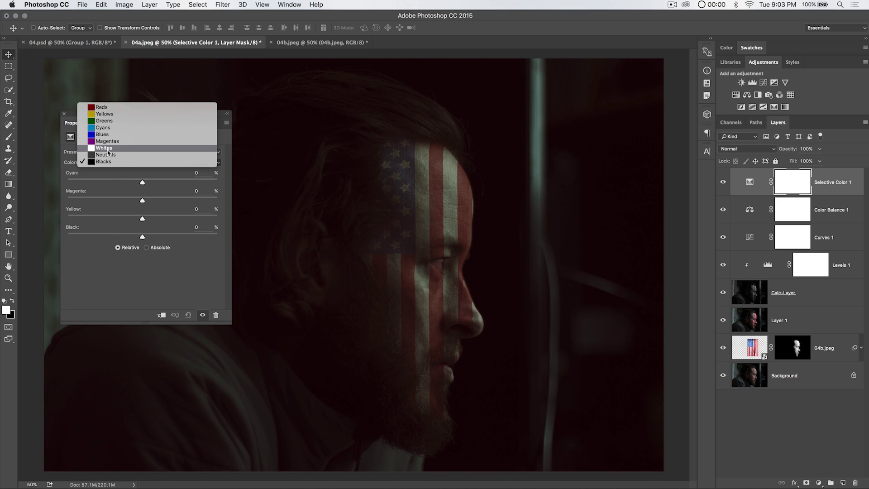
{"action": "left_click", "coordinate": [108, 148]}
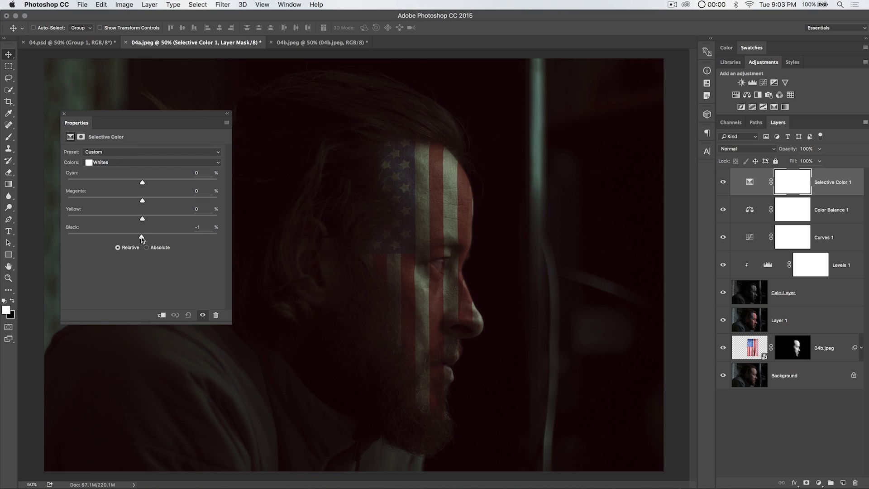
{"action": "left_click_drag", "start_coordinate": [142, 239], "coordinate": [105, 239]}
{"action": "left_click", "coordinate": [723, 182]}
{"action": "left_click", "coordinate": [722, 182]}
{"action": "left_click_drag", "start_coordinate": [103, 237], "coordinate": [79, 239]}
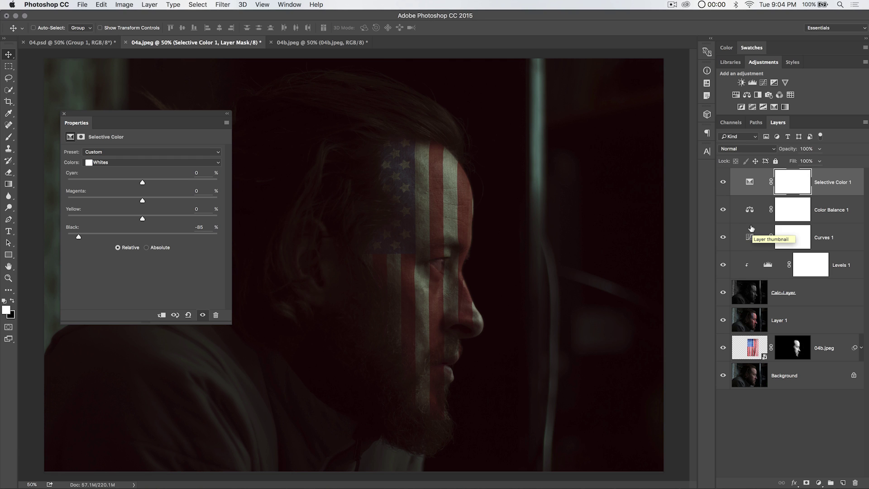
{"action": "left_click", "coordinate": [64, 114]}
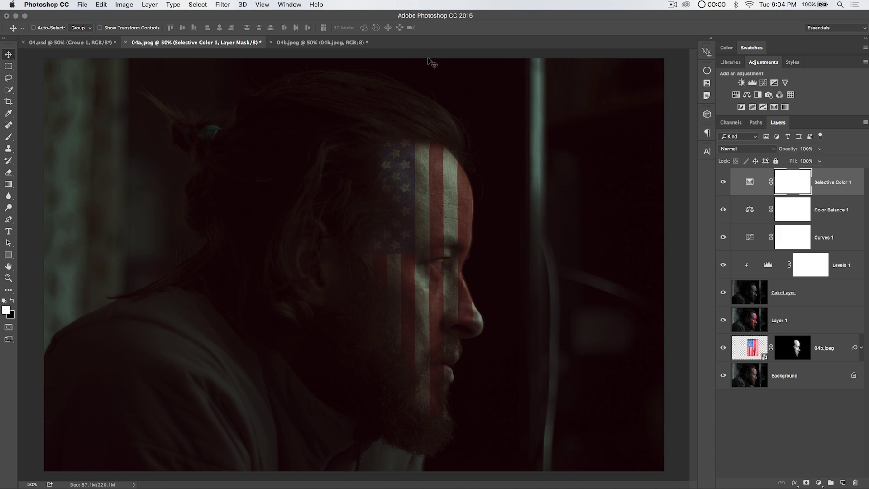
{"action": "left_click", "coordinate": [780, 95]}
Lower the Channel Mixer's red contribution, then add Curves 2 lifting blacks and dipping midtones.
{"action": "left_click_drag", "start_coordinate": [180, 199], "coordinate": [148, 241]}
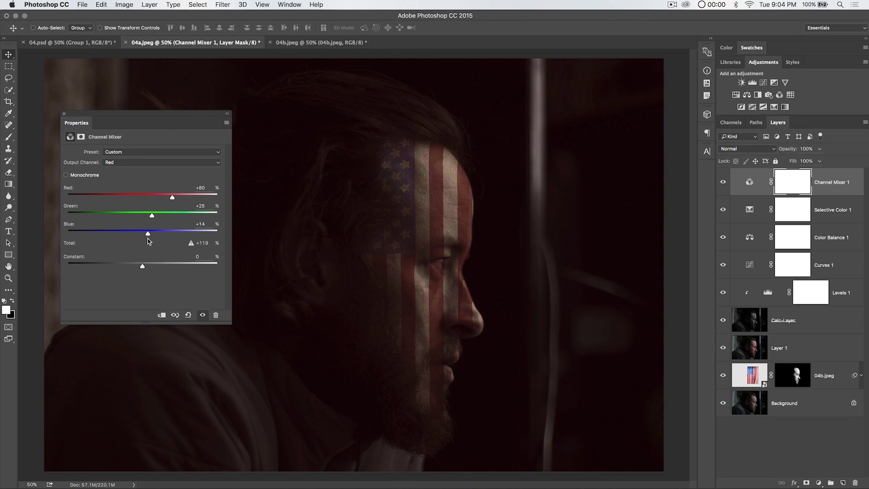
{"action": "left_click", "coordinate": [63, 113]}
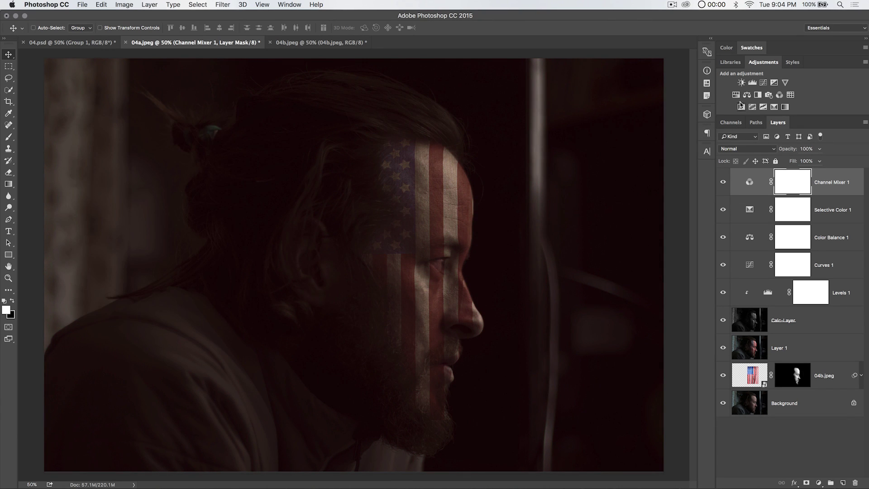
{"action": "left_click", "coordinate": [764, 83]}
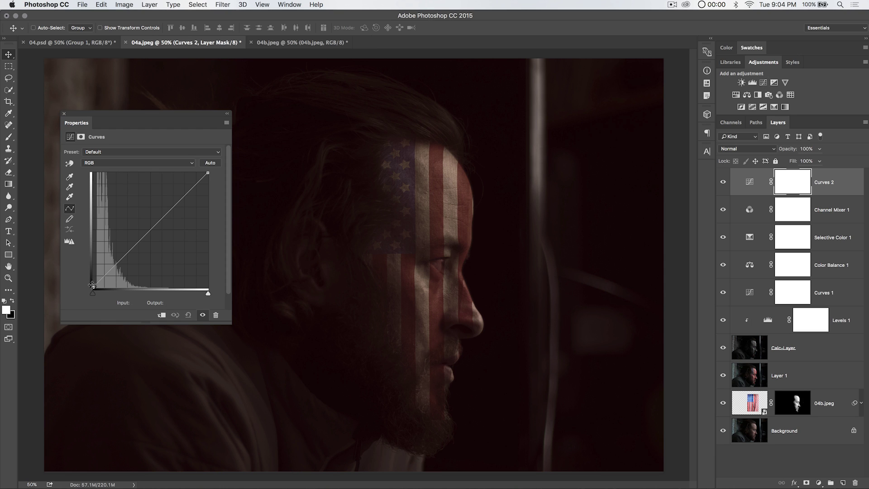
{"action": "left_click_drag", "start_coordinate": [89, 285], "coordinate": [86, 281]}
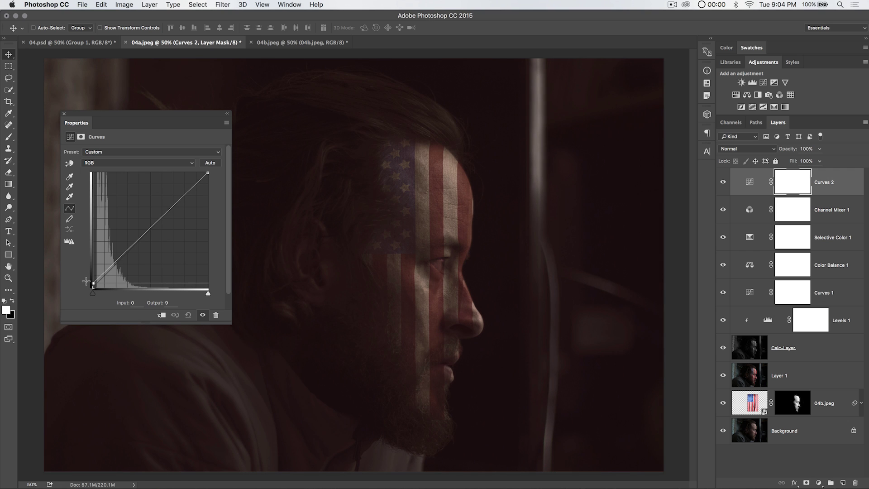
{"action": "left_click_drag", "start_coordinate": [132, 243], "coordinate": [135, 247]}
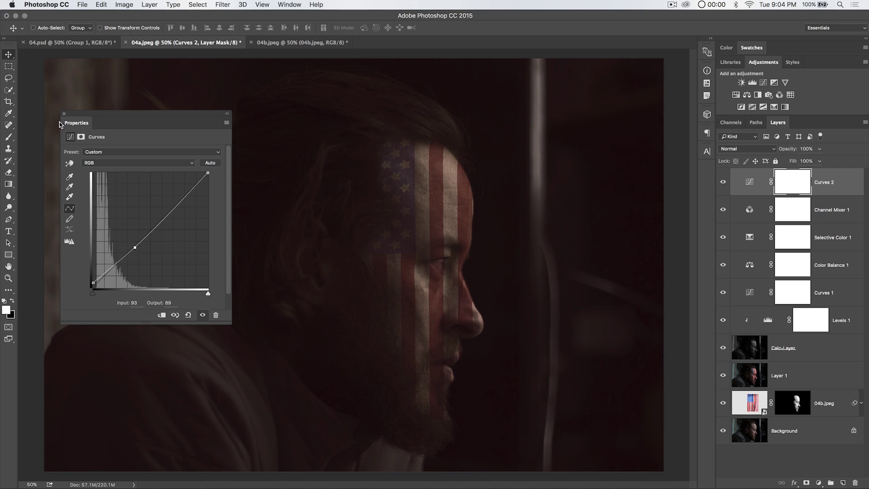
{"action": "left_click", "coordinate": [64, 114]}
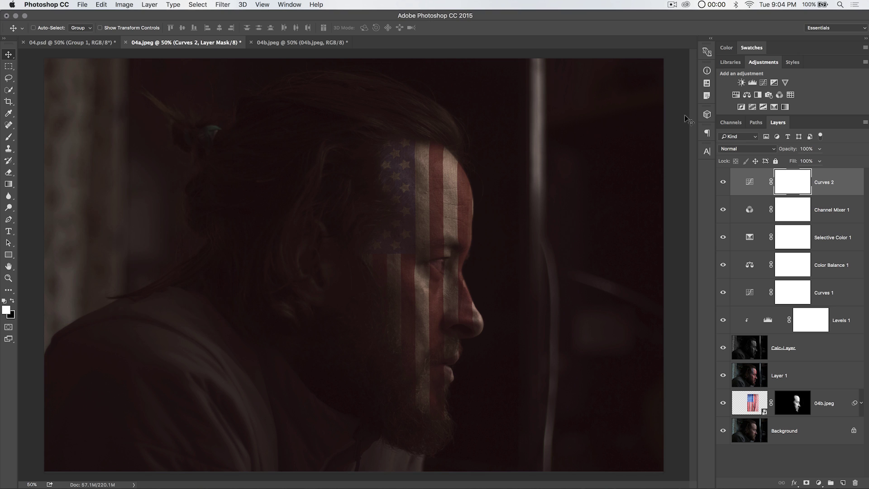
{"action": "left_click", "coordinate": [786, 107]}
Apply a dark-to-gold preset to the Gradient Map.
{"action": "left_click", "coordinate": [159, 155]}
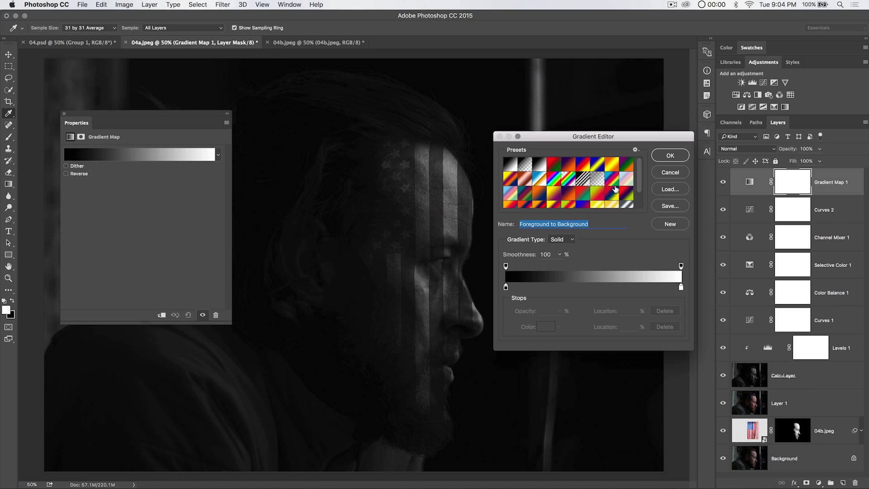
{"action": "scroll", "coordinate": [614, 189], "scroll_direction": "down", "scroll_amount": 1}
{"action": "left_click", "coordinate": [609, 198]}
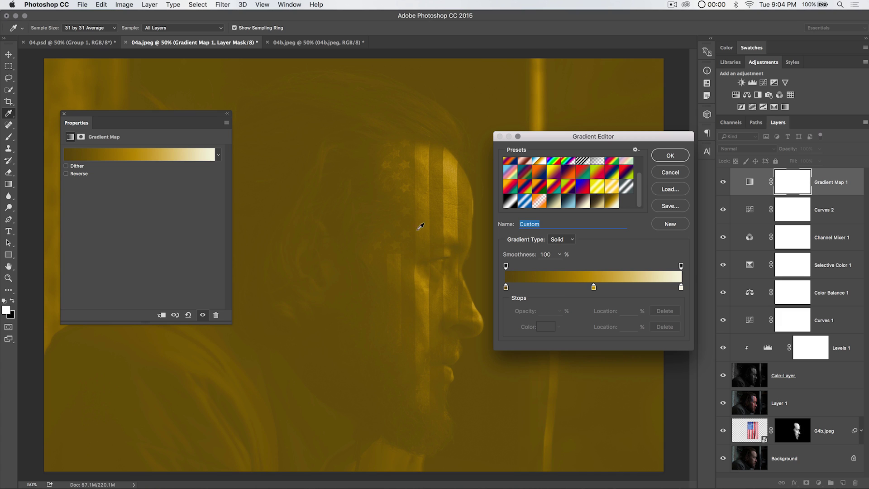
{"action": "left_click", "coordinate": [670, 155]}
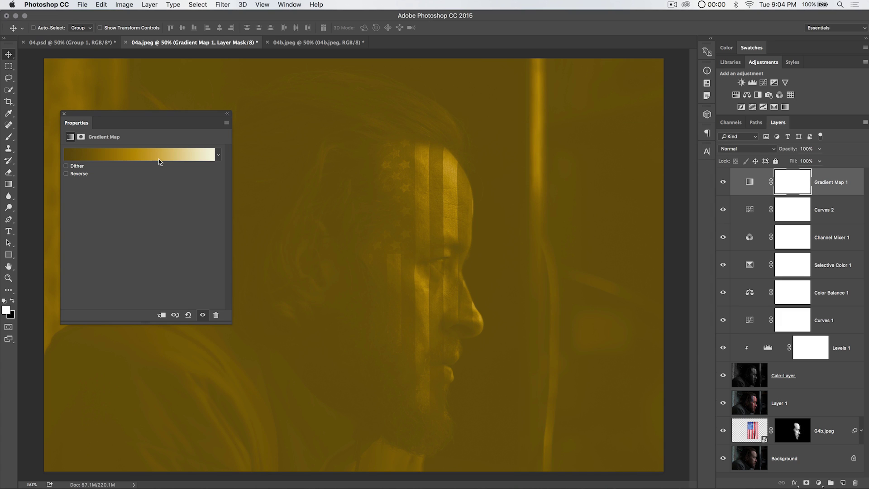
{"action": "left_click", "coordinate": [64, 113]}
Blend the Gradient Map 1 layer as Soft Light at 30% opacity.
{"action": "left_click", "coordinate": [752, 149]}
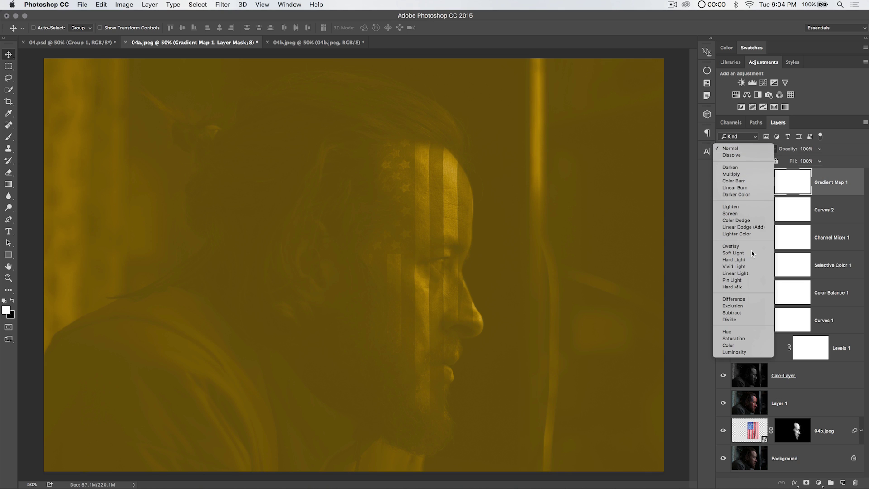
{"action": "left_click", "coordinate": [764, 257]}
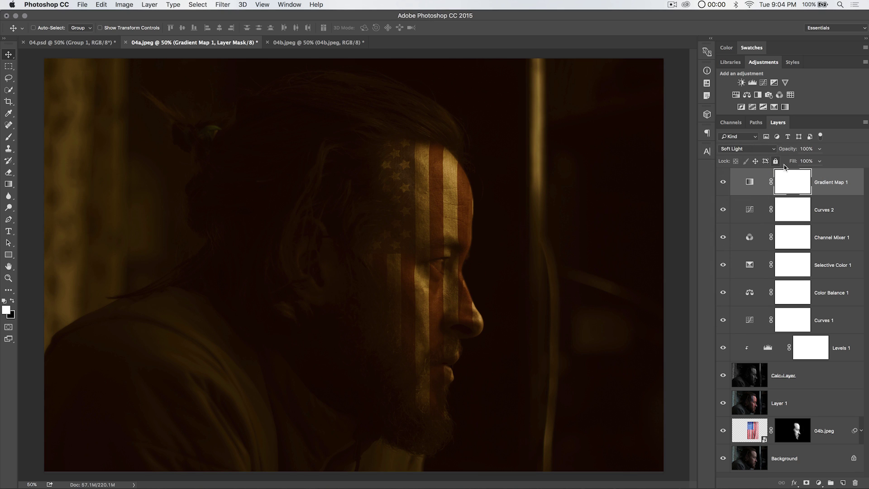
{"action": "left_click_drag", "start_coordinate": [787, 149], "coordinate": [757, 149]}
Lower the Curves 2 layer's opacity to 62%, then reselect Gradient Map 1.
{"action": "left_click", "coordinate": [750, 210]}
{"action": "left_click_drag", "start_coordinate": [787, 150], "coordinate": [785, 148]}
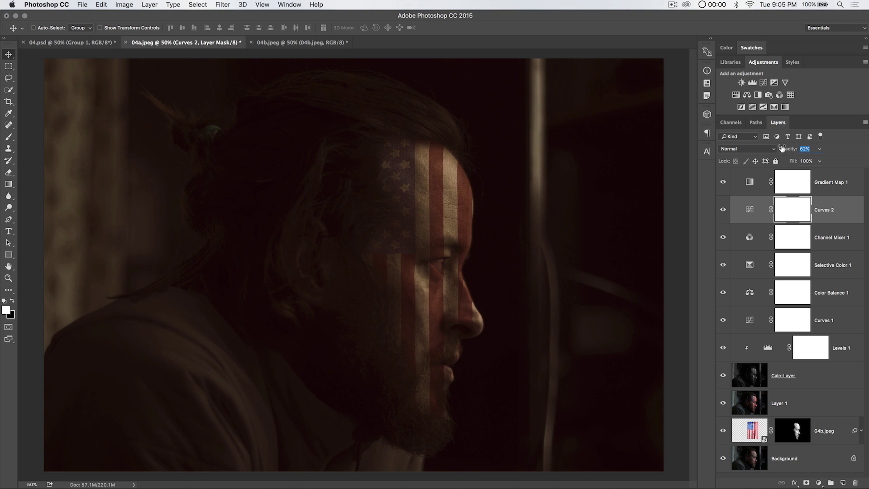
{"action": "key", "text": "Return"}
{"action": "left_click", "coordinate": [748, 182]}
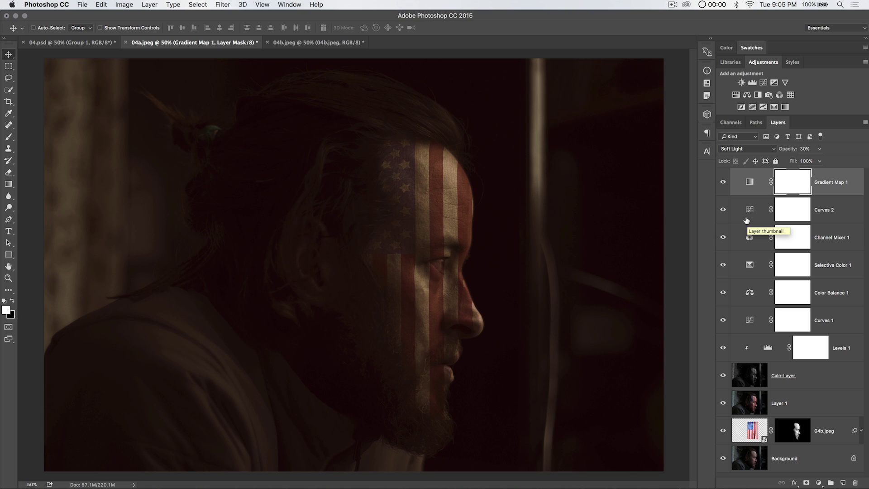
Stamp all visible layers into a new layer, desaturate it, and apply a 2-pixel High Pass.
{"action": "key", "text": "super"}
{"action": "key", "text": "super+alt+shift+e"}
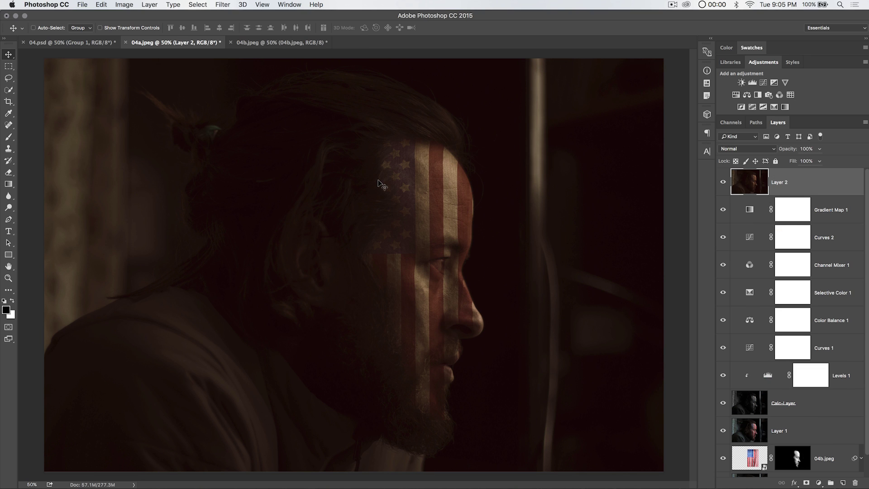
{"action": "key", "text": "super+shift+u"}
{"action": "left_click", "coordinate": [221, 5]}
{"action": "mouse_move", "coordinate": [313, 190]}
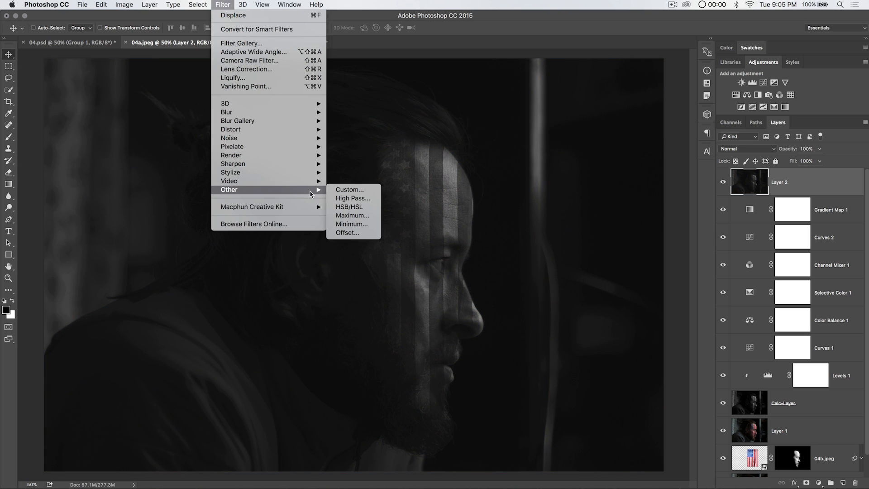
{"action": "left_click", "coordinate": [361, 198]}
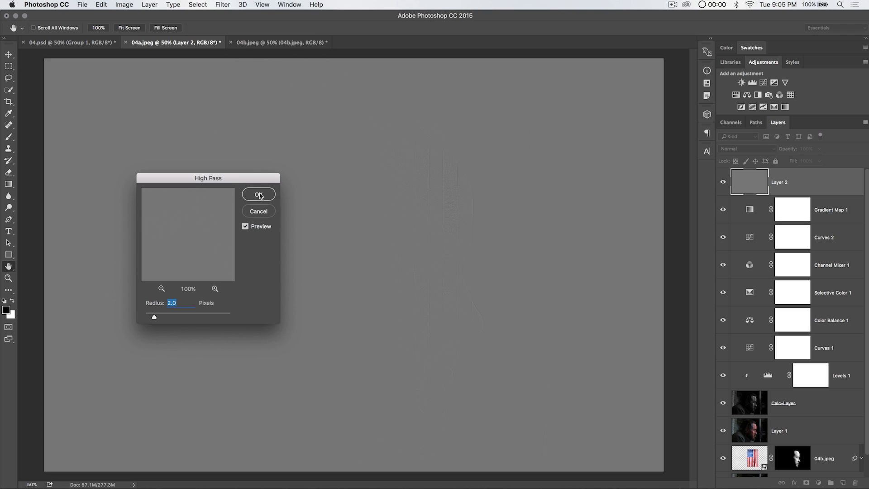
{"action": "key", "text": "Return"}
Blend the high-pass layer as Overlay and check the sharpening on the face at 100%.
{"action": "left_click", "coordinate": [746, 149]}
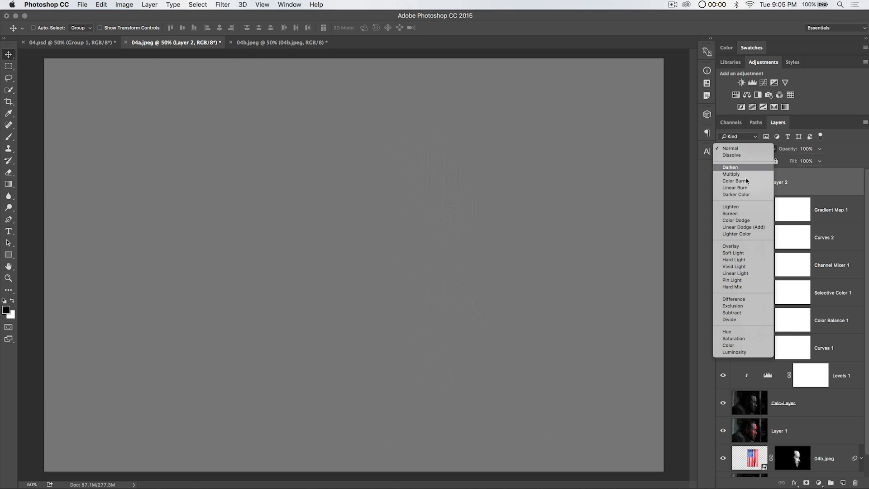
{"action": "left_click", "coordinate": [736, 249]}
{"action": "left_click", "coordinate": [747, 148]}
{"action": "left_click", "coordinate": [747, 245]}
{"action": "key", "text": "super+plus"}
{"action": "key", "text": "super+plus"}
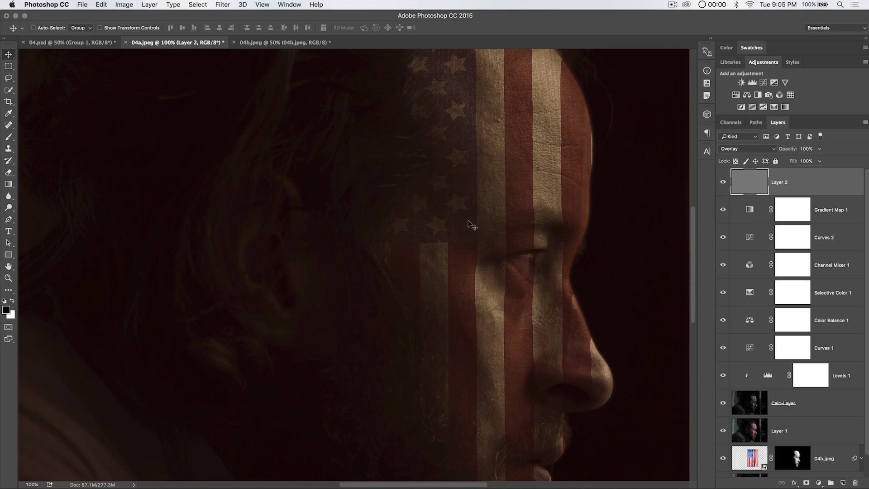
{"action": "left_click_drag", "start_coordinate": [511, 220], "coordinate": [410, 266]}
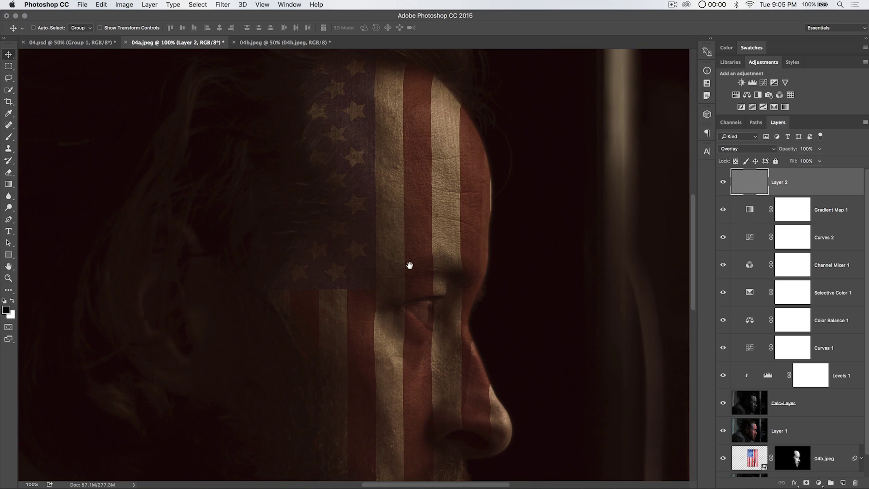
{"action": "left_click", "coordinate": [723, 182]}
{"action": "left_click", "coordinate": [722, 183]}
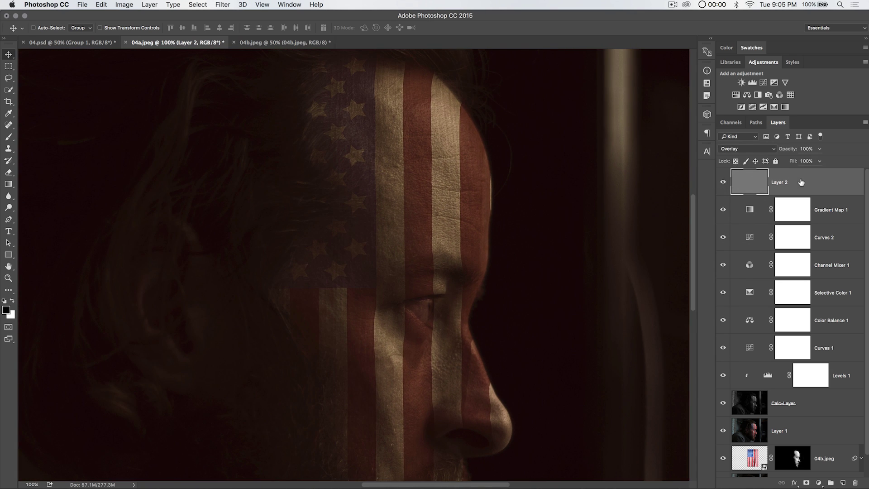
Duplicate the high-pass layer for stronger sharpening and zoom back out to 50%.
{"action": "key", "text": "super+j"}
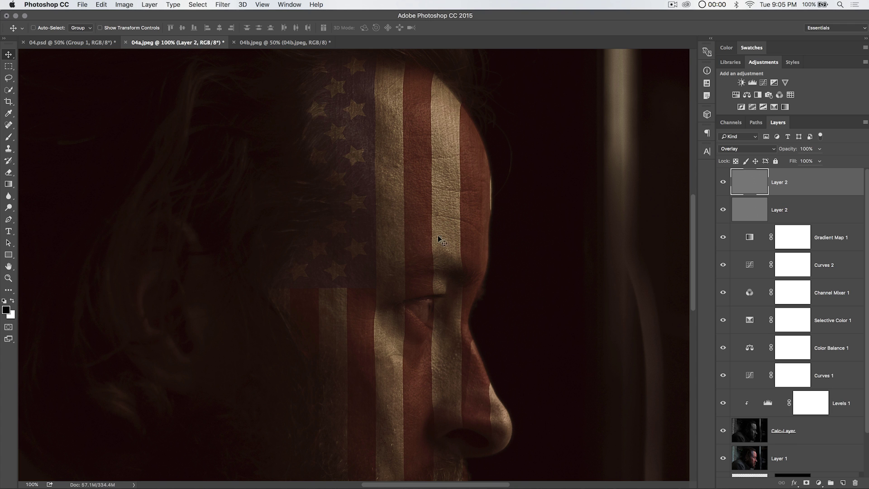
{"action": "key", "text": "super"}
{"action": "key", "text": "super+minus"}
{"action": "key", "text": "super+minus"}
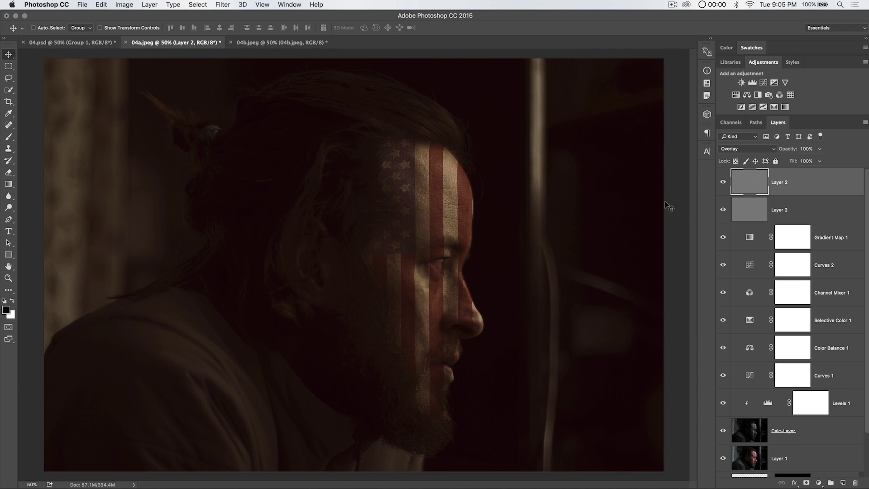
{"action": "scroll", "coordinate": [793, 296], "scroll_direction": "down", "scroll_amount": 3}
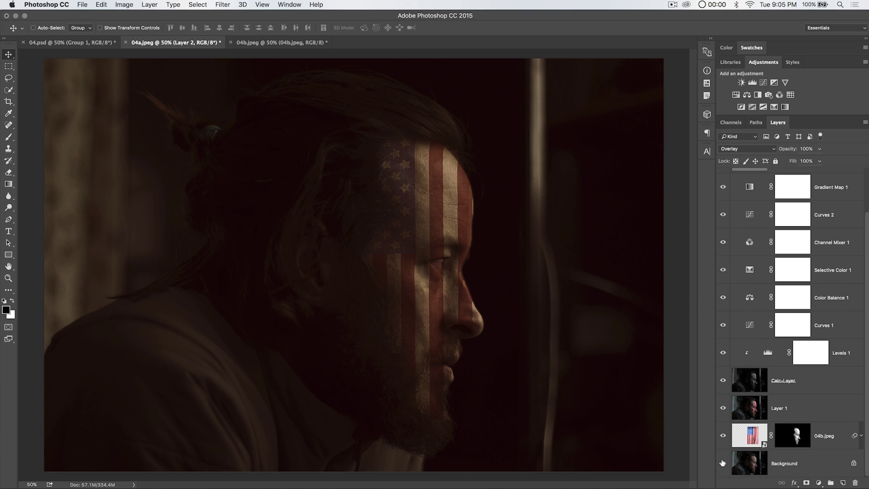
Compare against the untouched Background photo, then restore all layers.
{"action": "left_click", "coordinate": [722, 463], "text": "alt"}
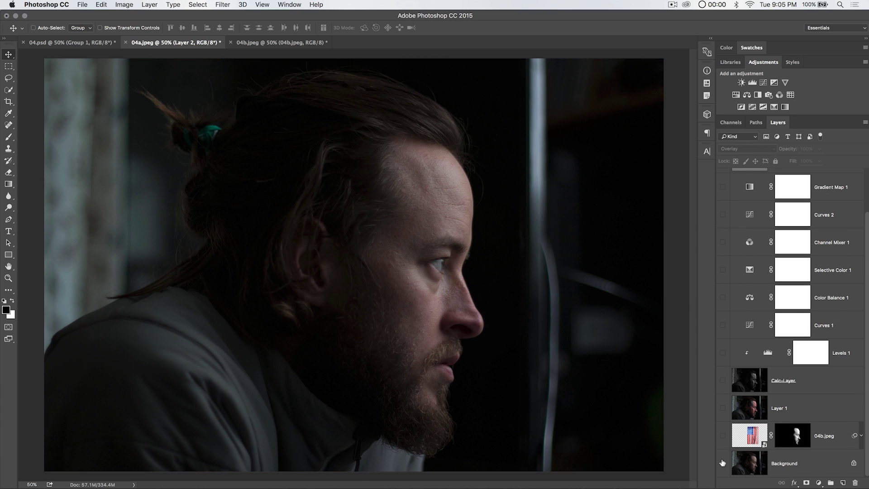
{"action": "left_click", "coordinate": [723, 462], "text": "alt"}
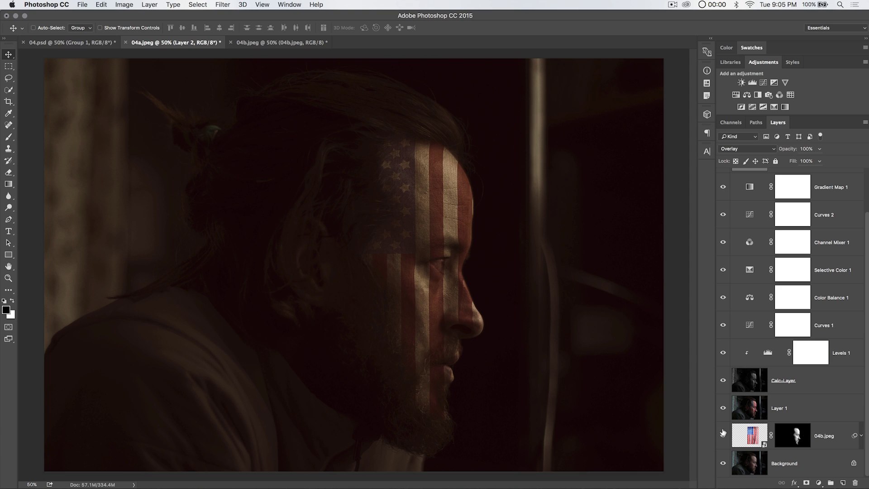
{"action": "scroll", "coordinate": [782, 213], "scroll_direction": "up", "scroll_amount": 1}
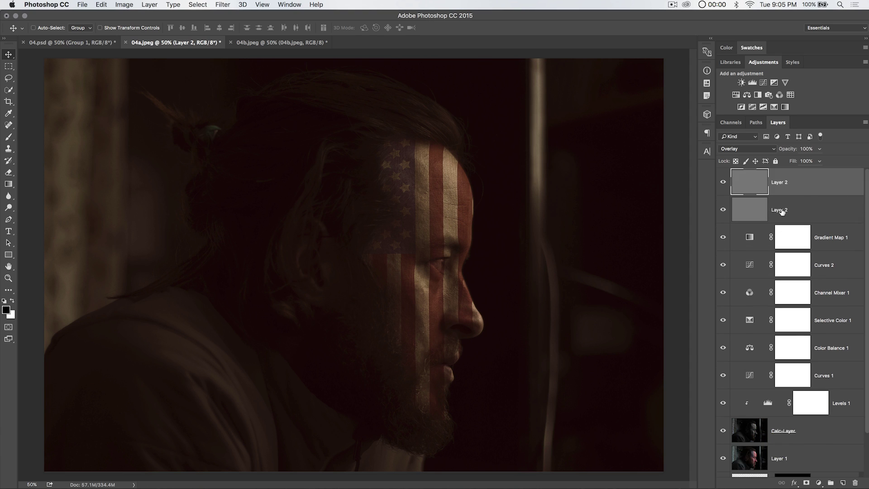
{"action": "scroll", "coordinate": [782, 226], "scroll_direction": "down", "scroll_amount": 1}
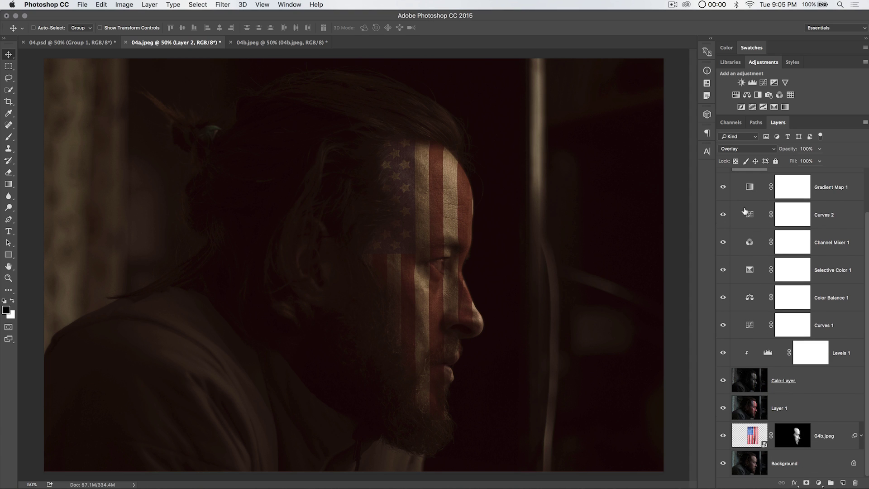
Hide the Channel Mixer 1, Selective Color 1 and Curves 2 adjustments, keeping Curves 1 visible.
{"action": "left_click", "coordinate": [722, 242]}
{"action": "left_click", "coordinate": [723, 270]}
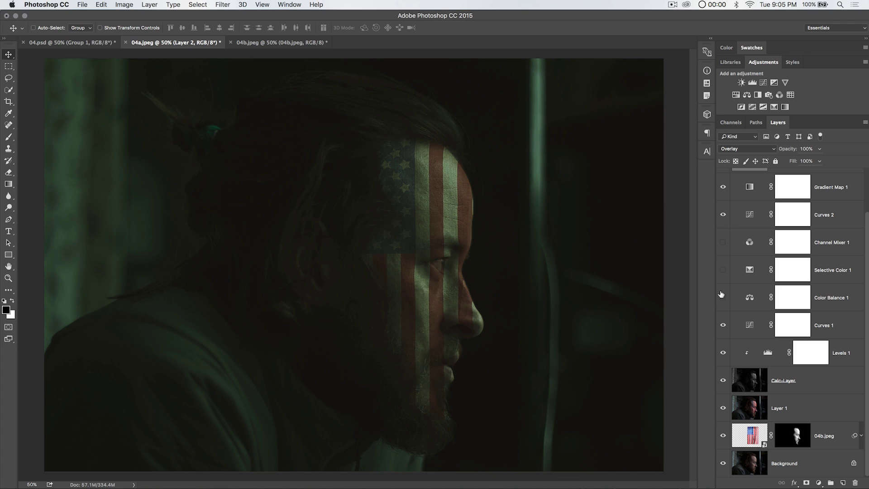
{"action": "left_click", "coordinate": [722, 325]}
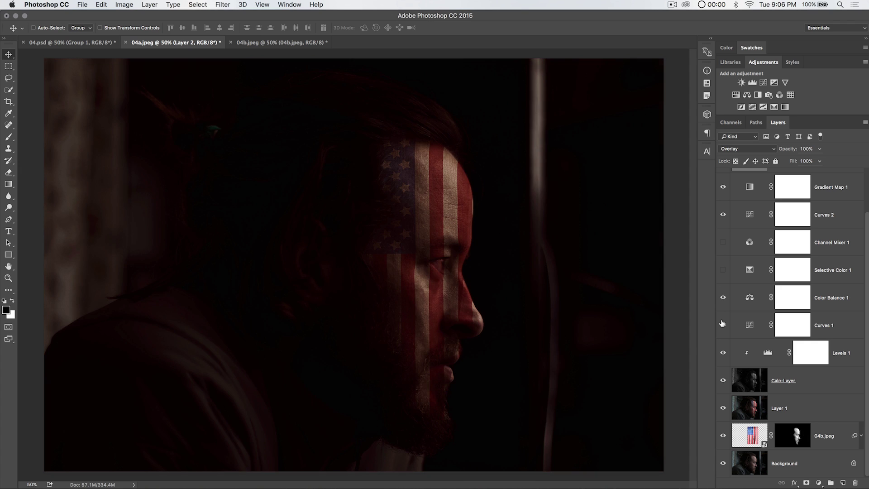
{"action": "left_click", "coordinate": [722, 325]}
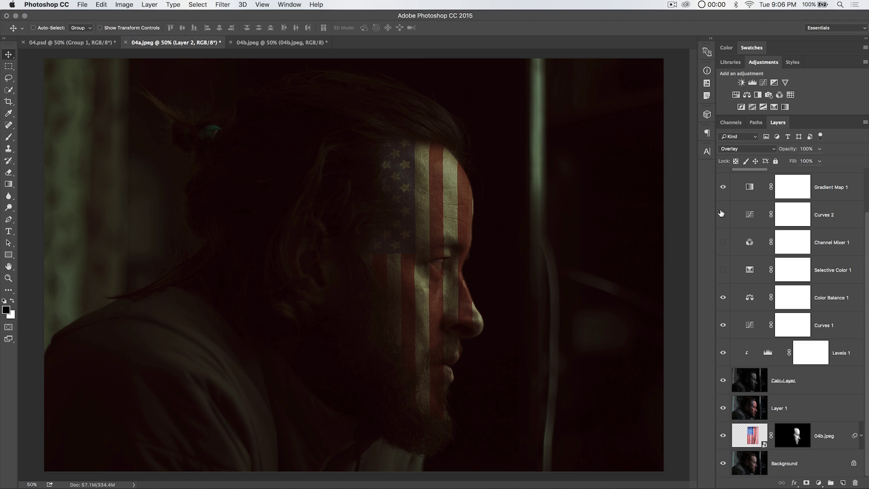
{"action": "left_click", "coordinate": [722, 214]}
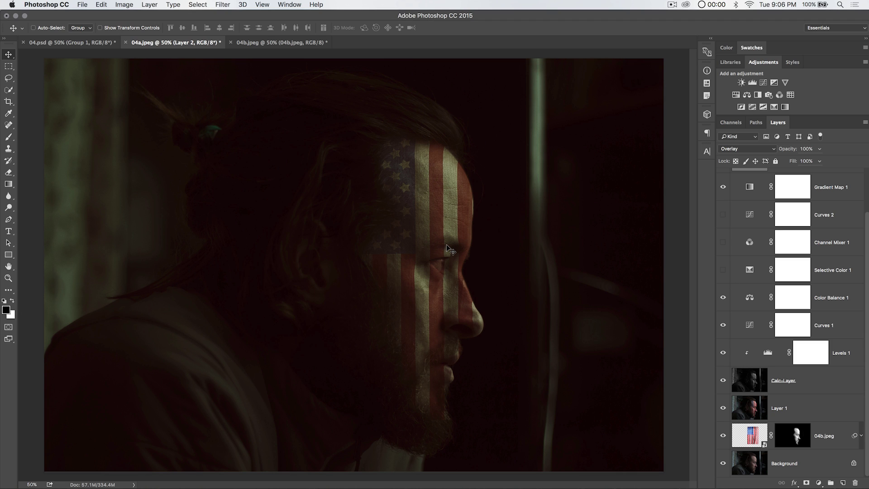